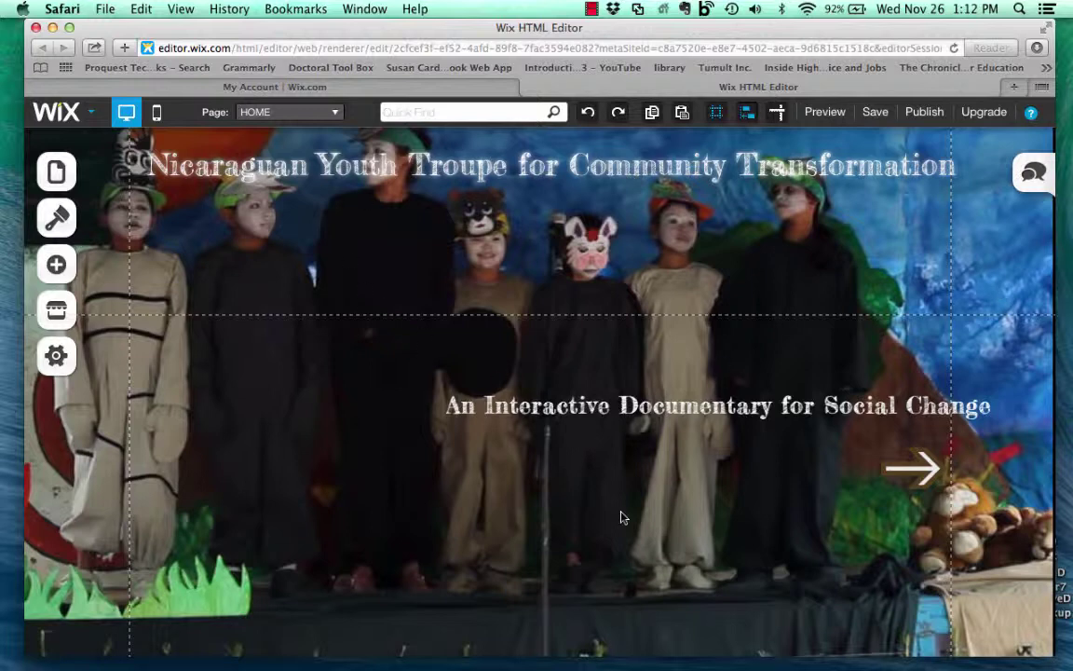
- Browse the About Us, Contact, Projects and Home pages from the Pages list
click(56, 171)
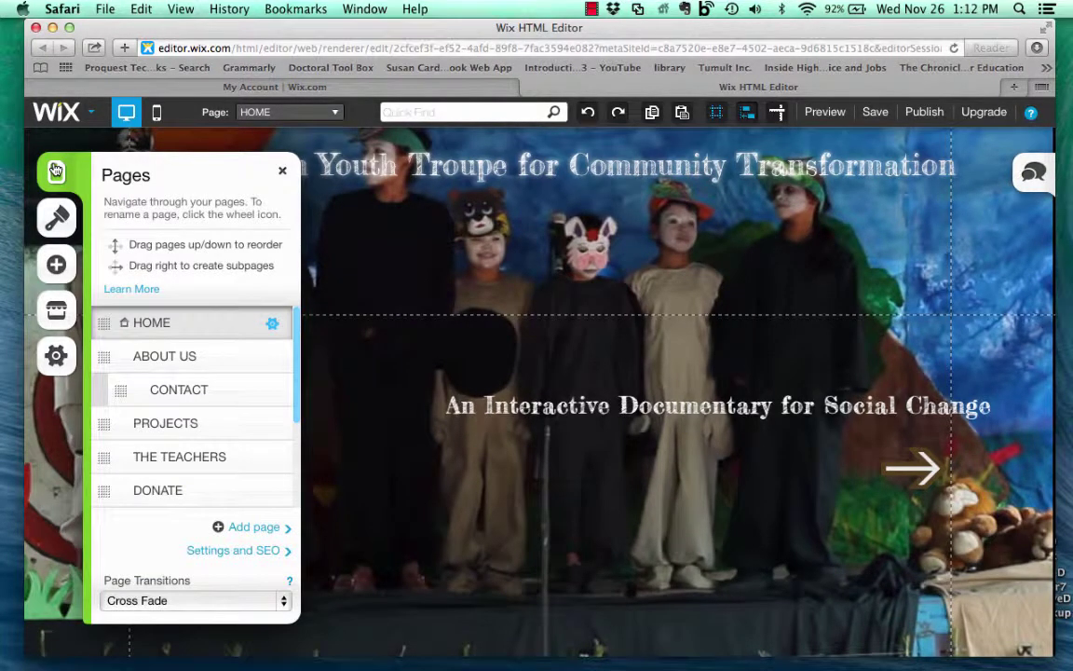
click(171, 362)
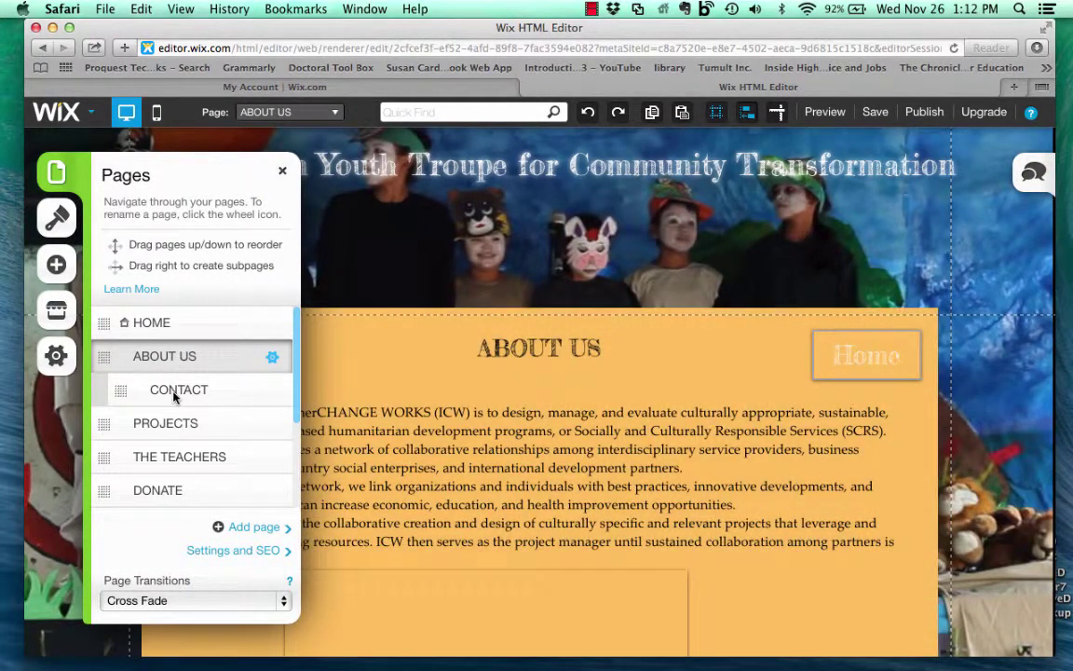
click(174, 393)
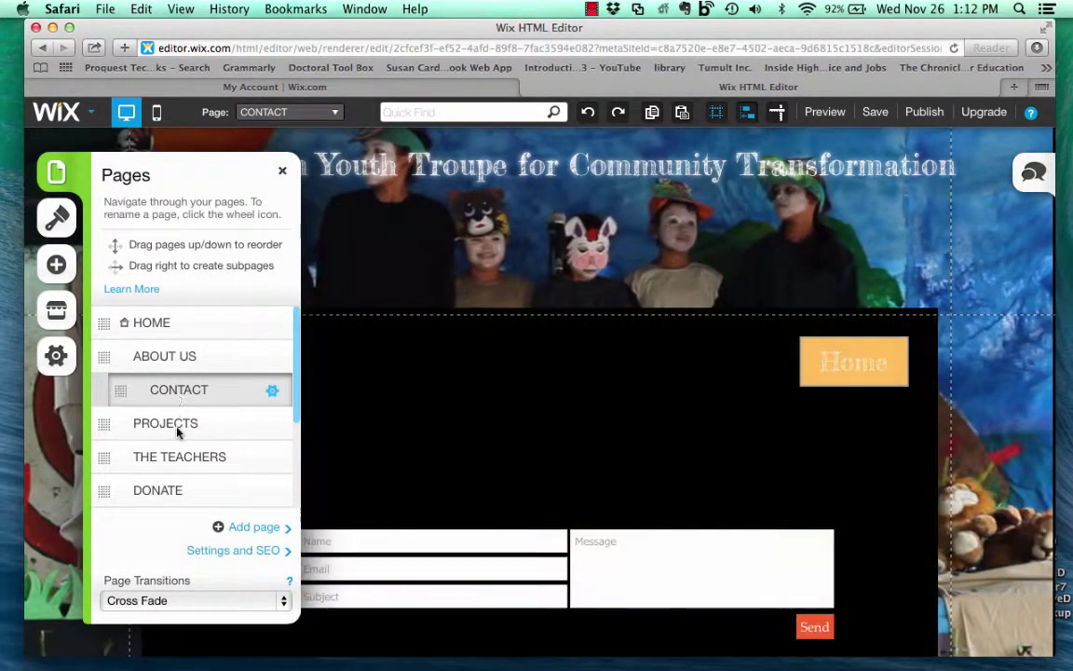
click(178, 432)
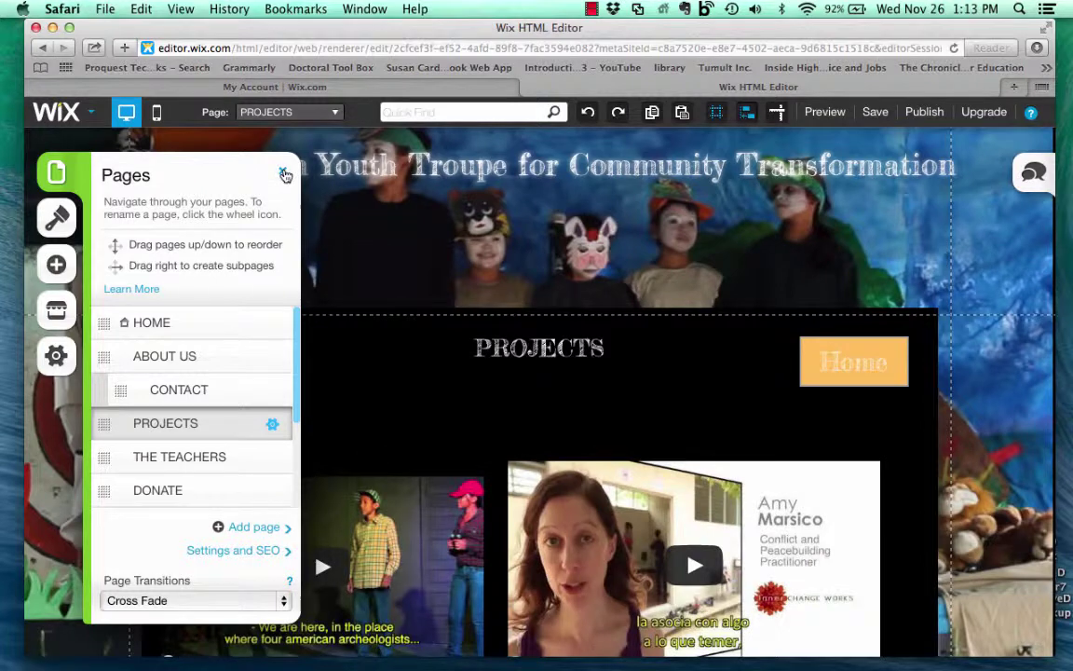
click(172, 326)
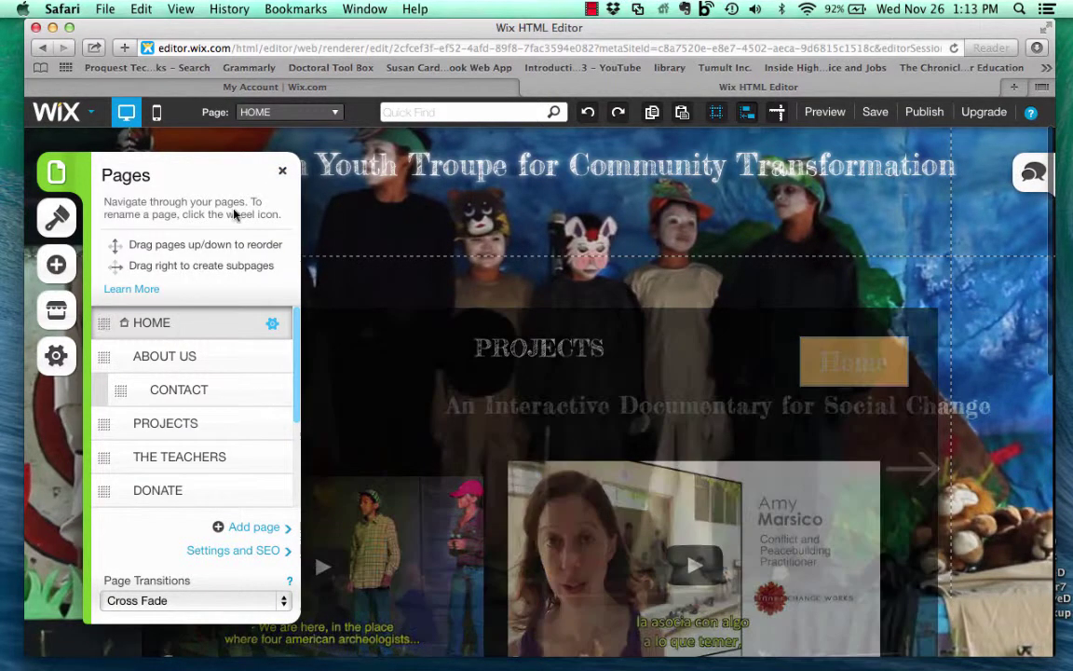
click(283, 174)
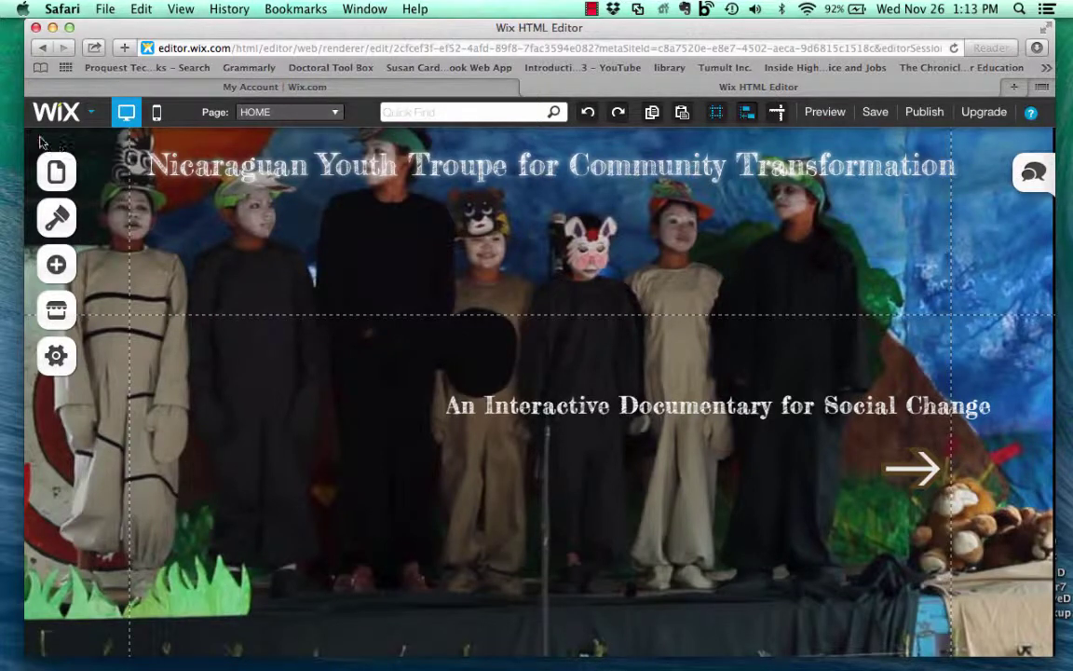
- Return to About Us and open Text Settings for its ABOUT US heading
click(56, 171)
click(197, 357)
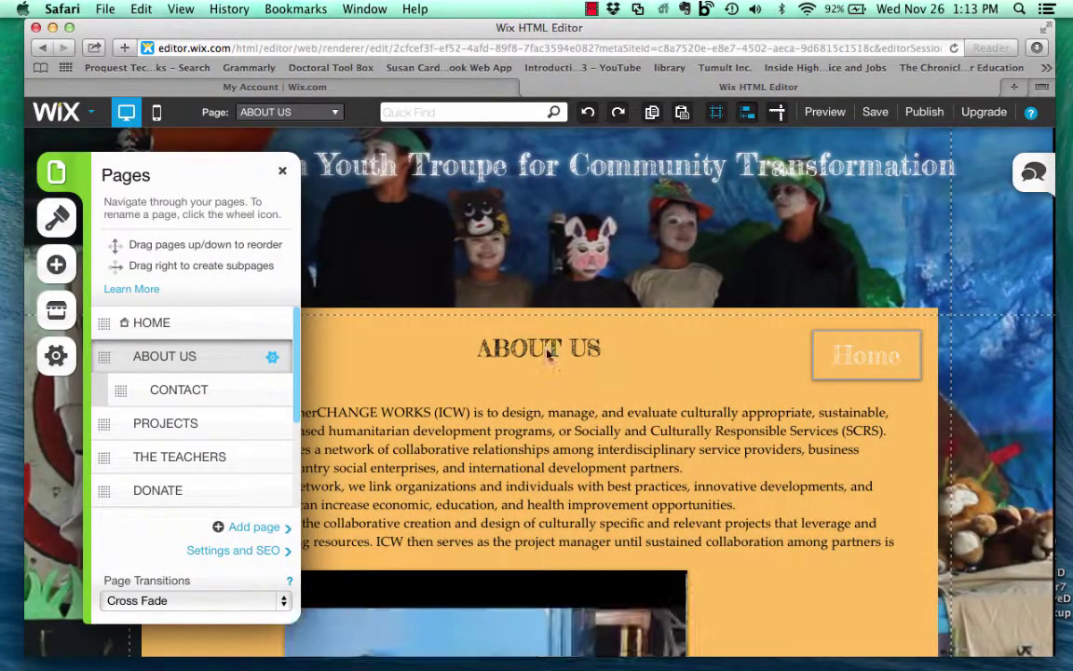
click(541, 349)
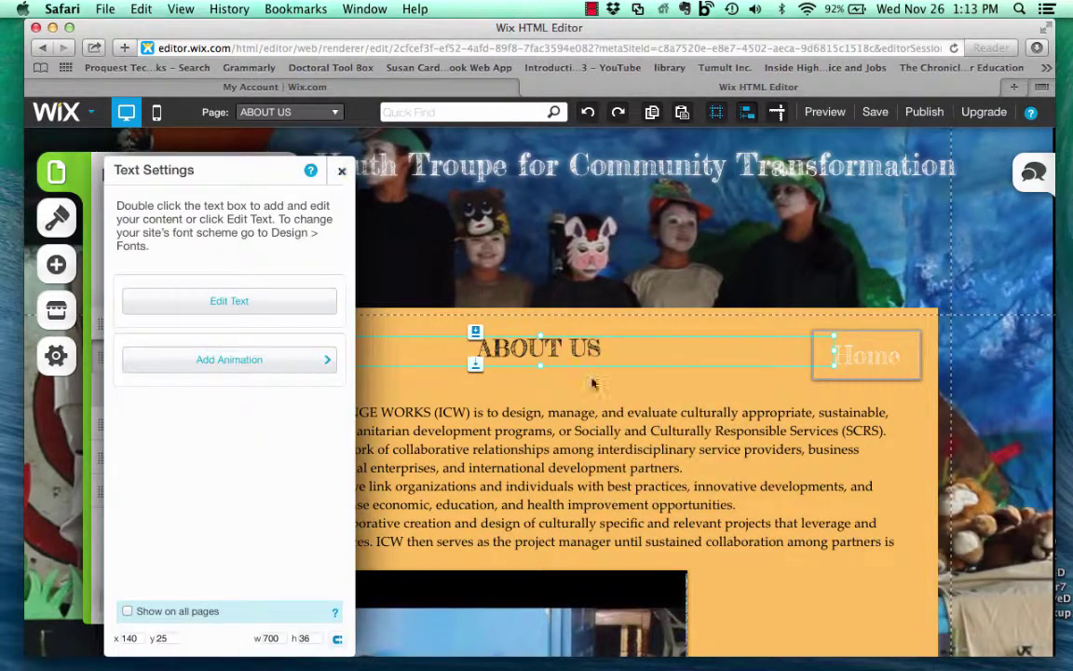
- Bring up the context options for the ABOUT US title and the long About Us text
right_click(626, 364)
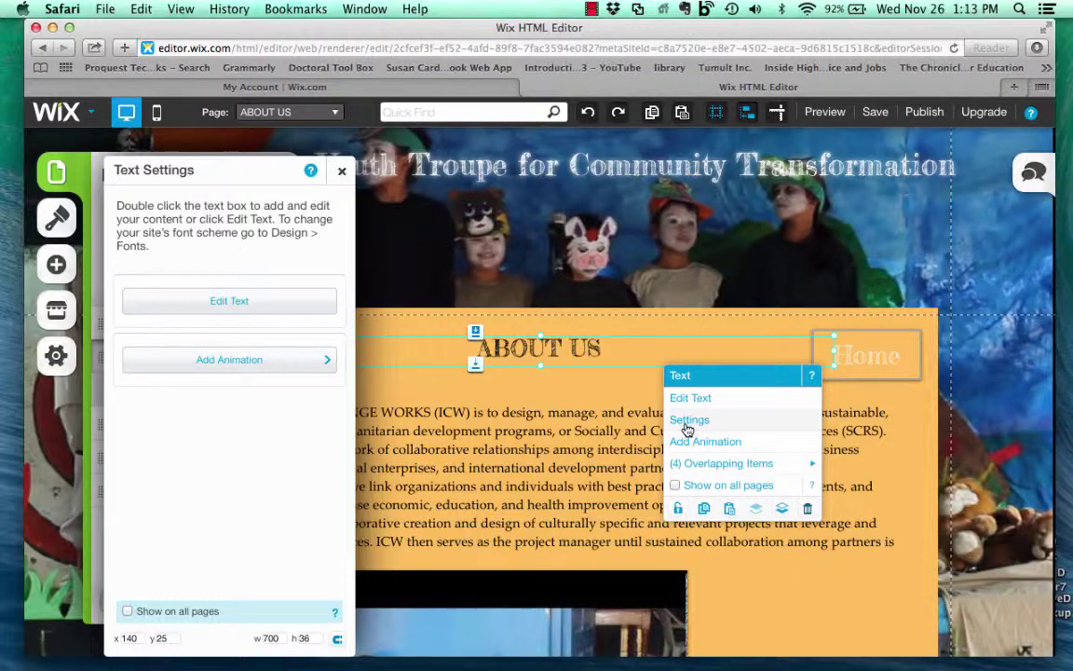
click(794, 591)
right_click(794, 591)
scroll(795, 591, down, 2)
scroll(795, 591, down, 3)
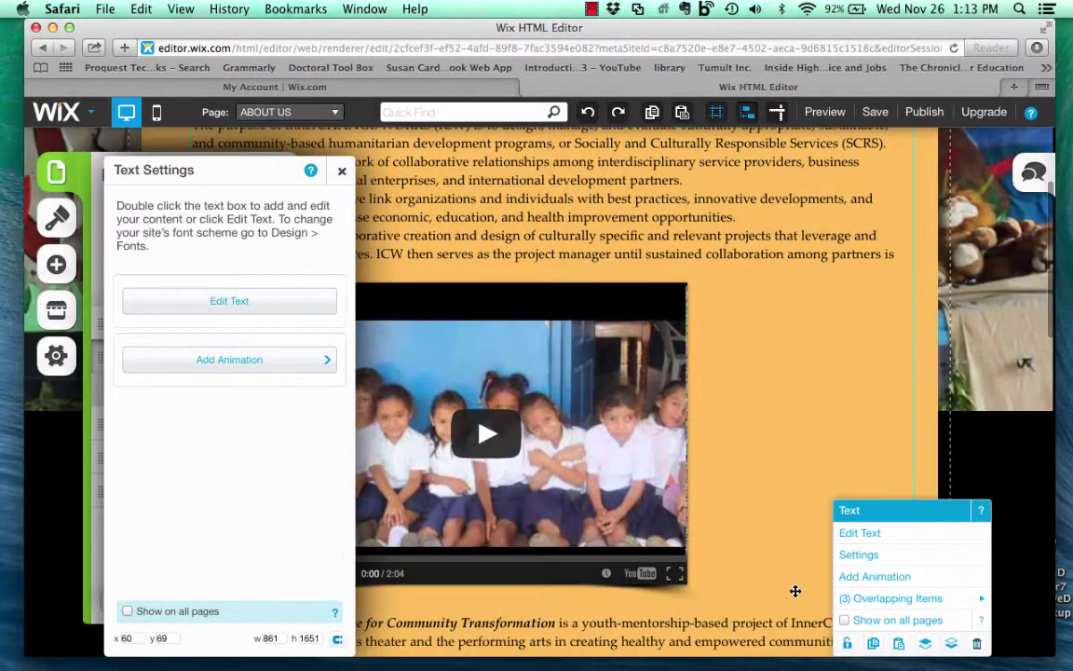
- Review the embedded YouTube video's Settings panel, then close it
right_click(573, 365)
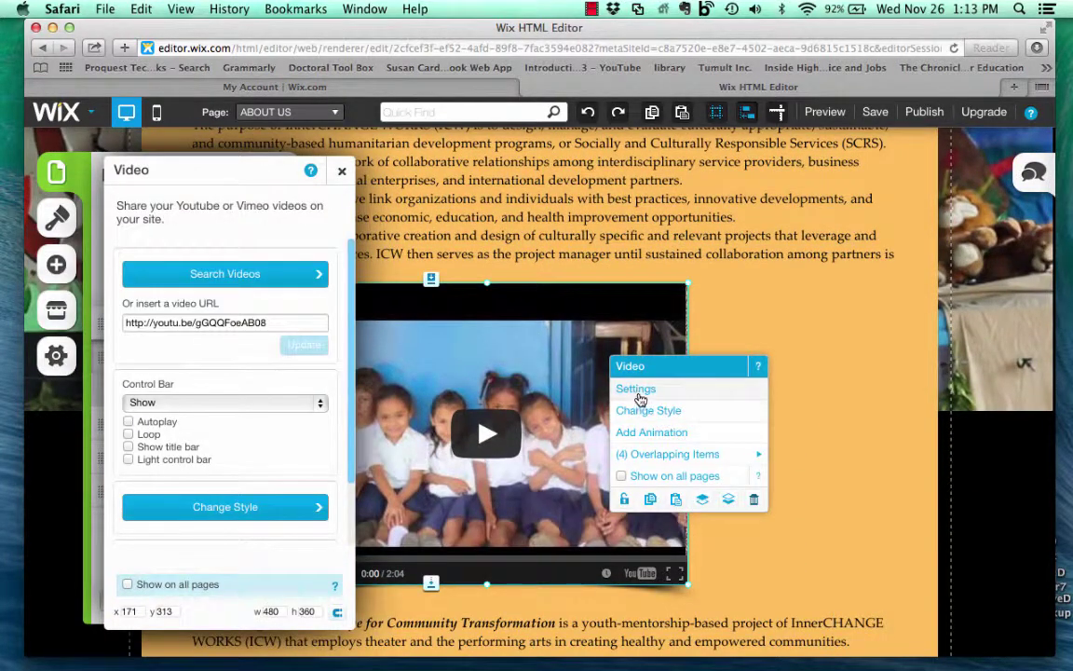
click(636, 390)
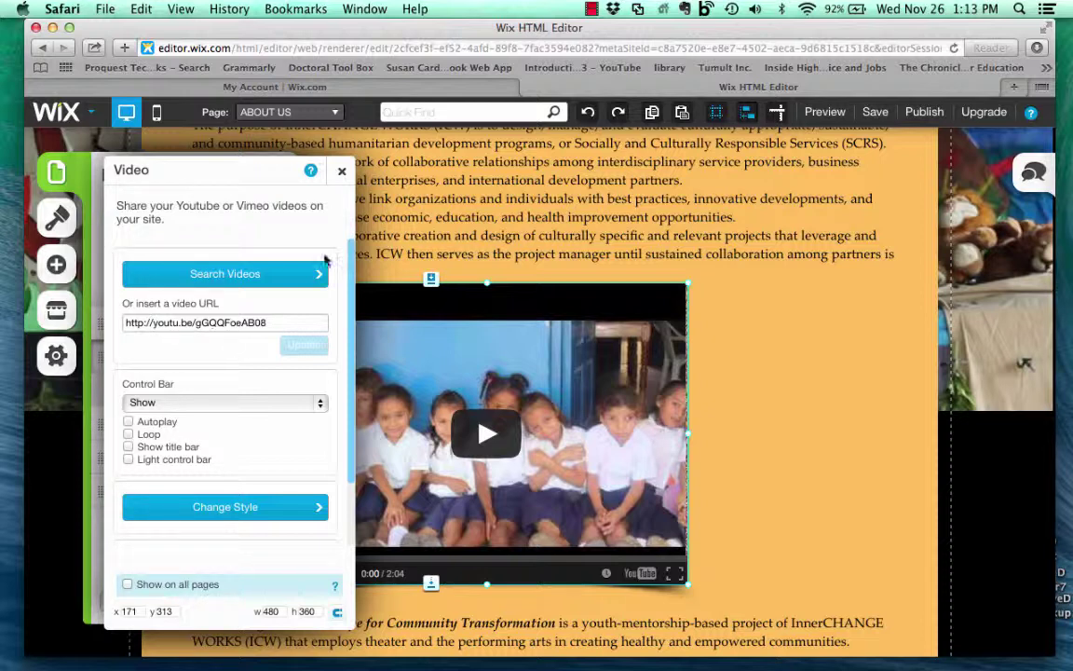
click(342, 175)
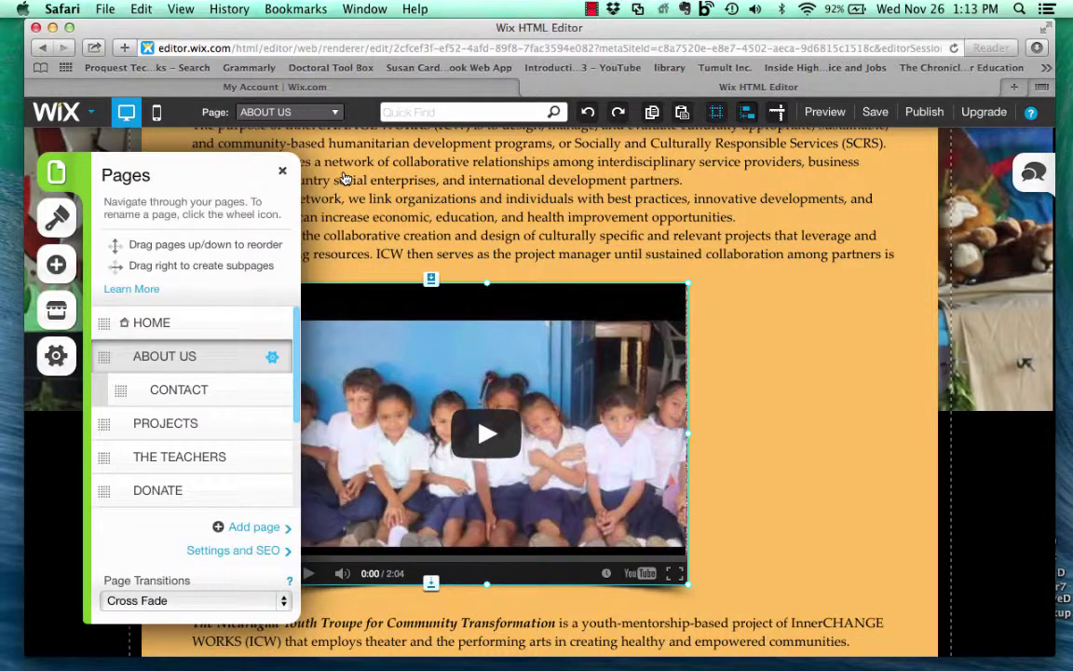
- Read further down About Us, then show the Design panel's Background, Colors and Fonts options
scroll(931, 449, down, 10)
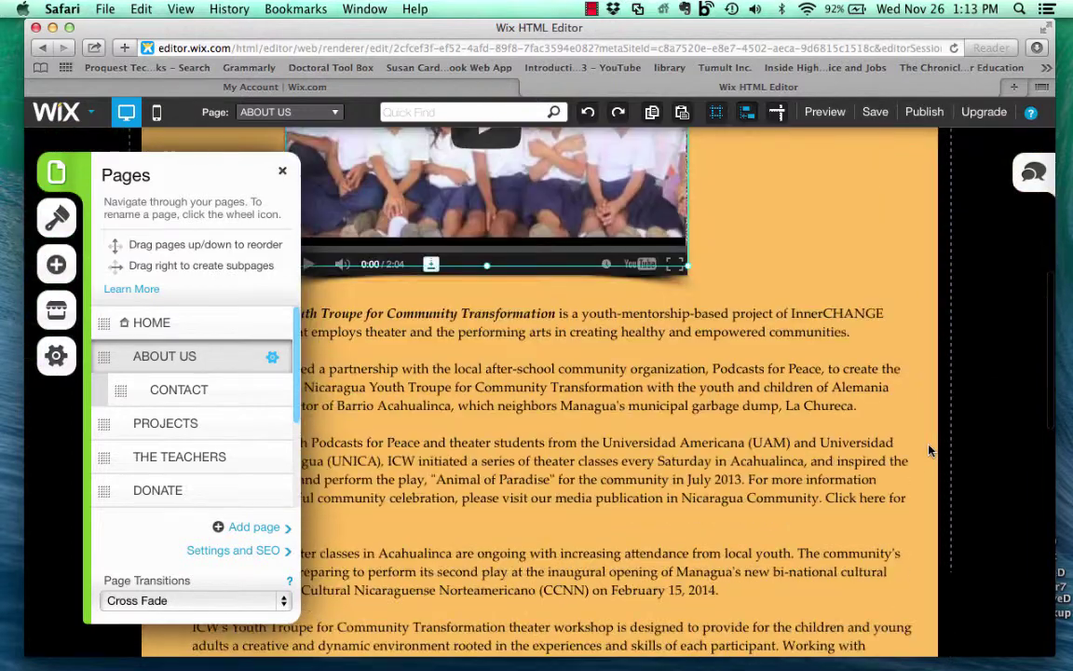
scroll(929, 450, down, 3)
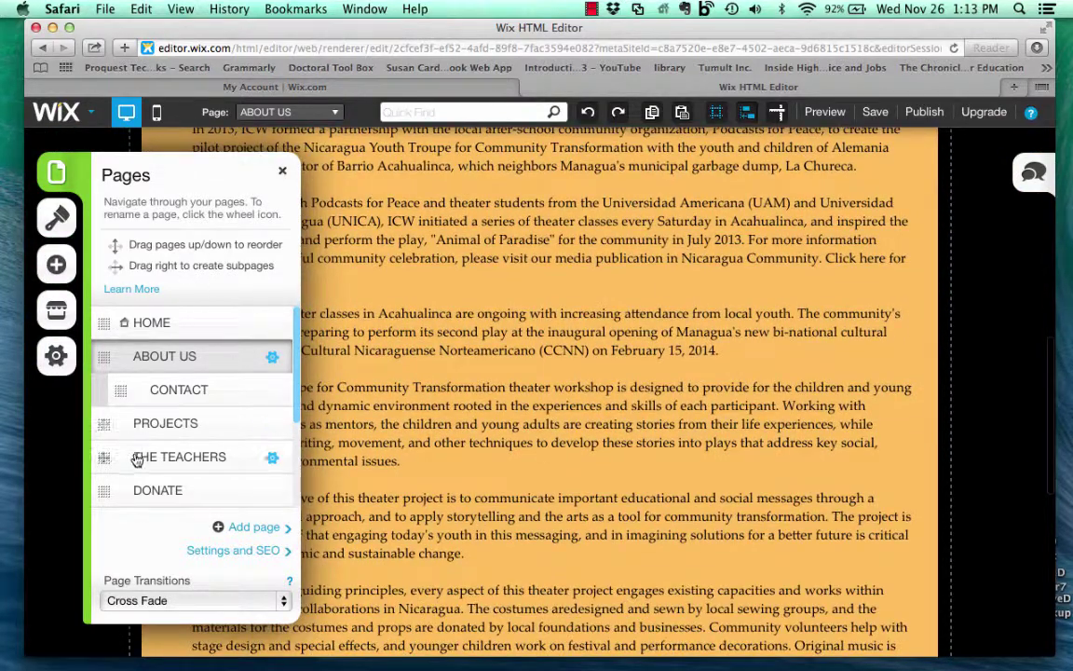
click(59, 203)
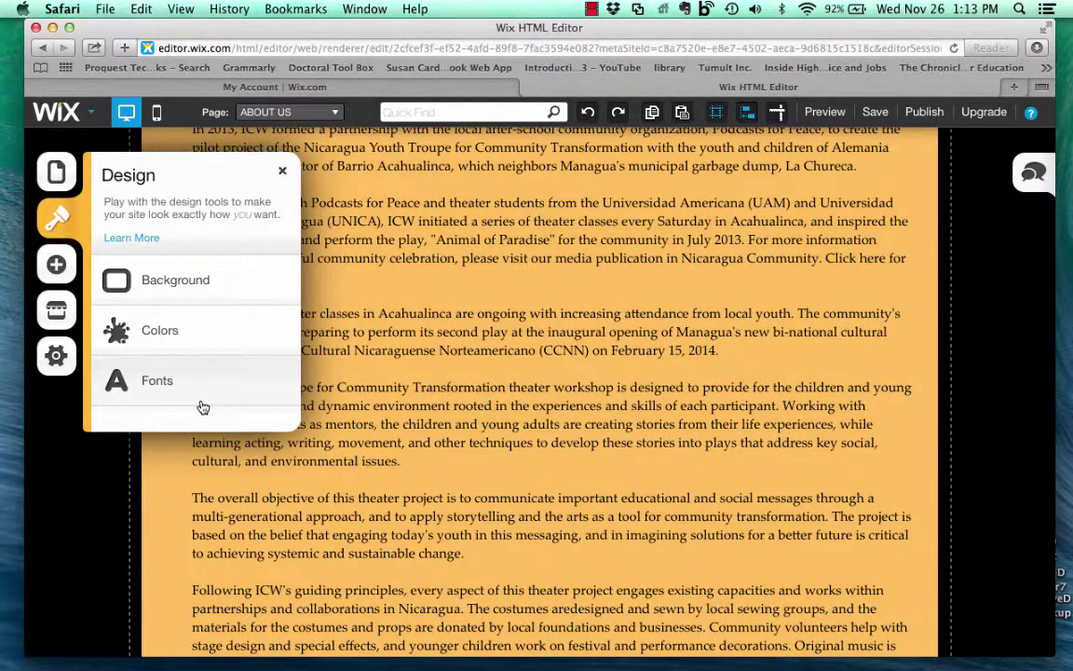
- Look through the Add panel's Media options, then scroll its element types down to List Builder
click(55, 264)
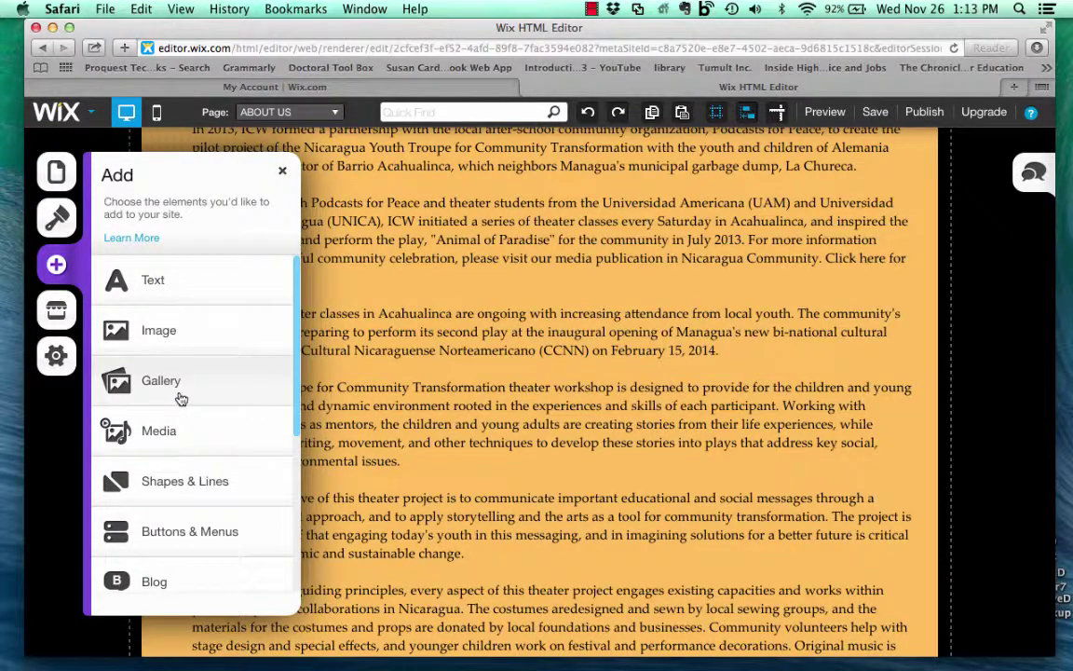
click(172, 432)
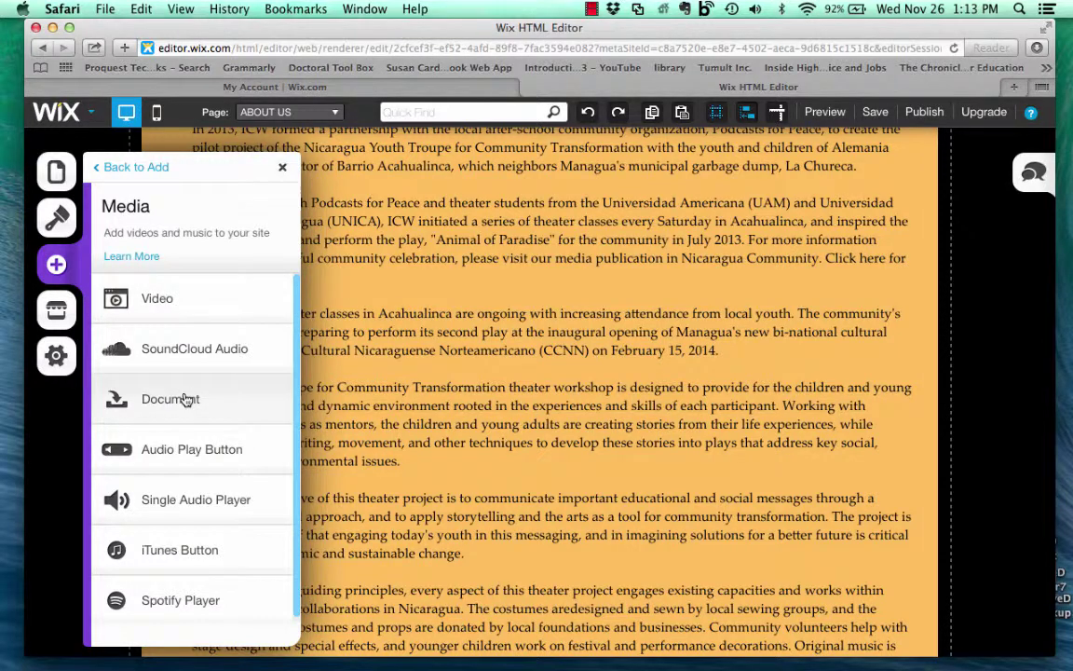
click(113, 168)
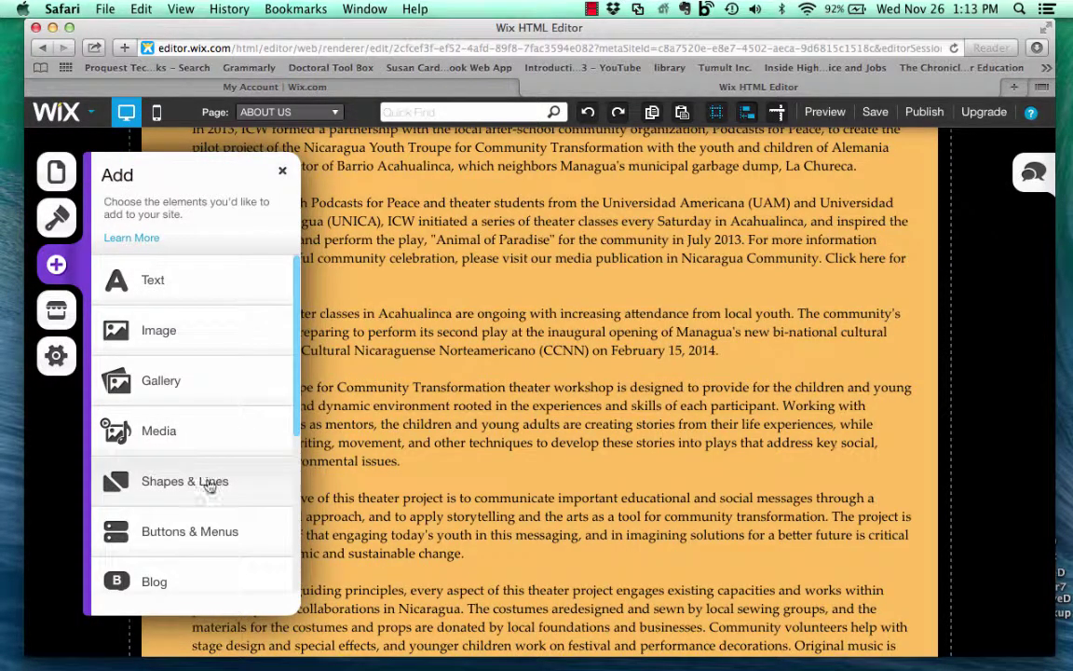
scroll(210, 484, down, 3)
scroll(209, 484, down, 1)
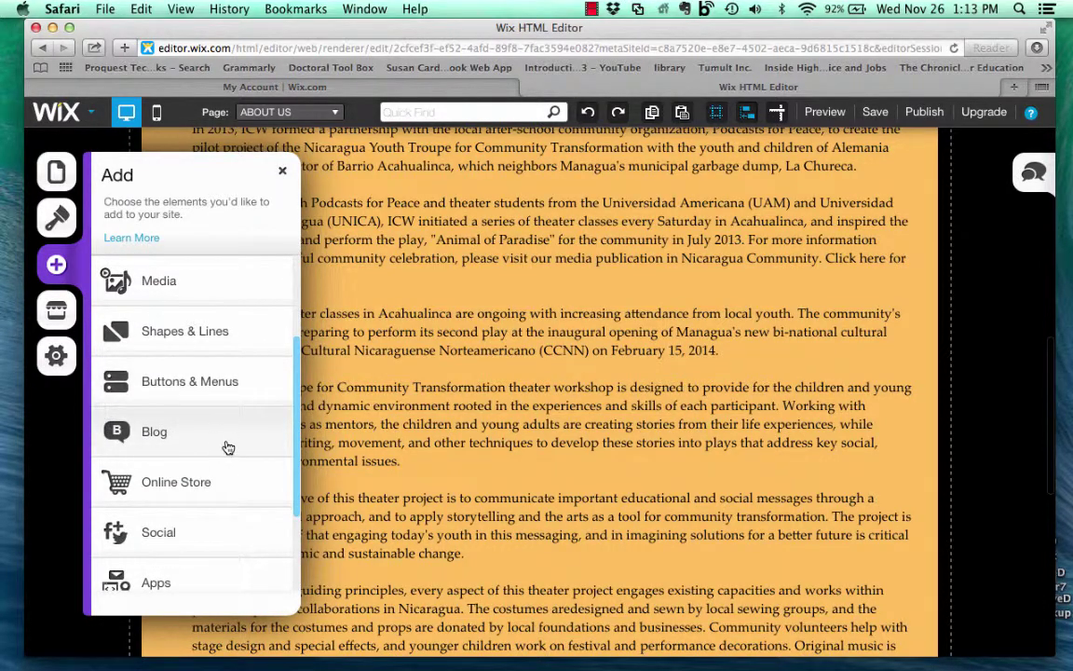
scroll(248, 506, down, 1)
scroll(248, 507, down, 1)
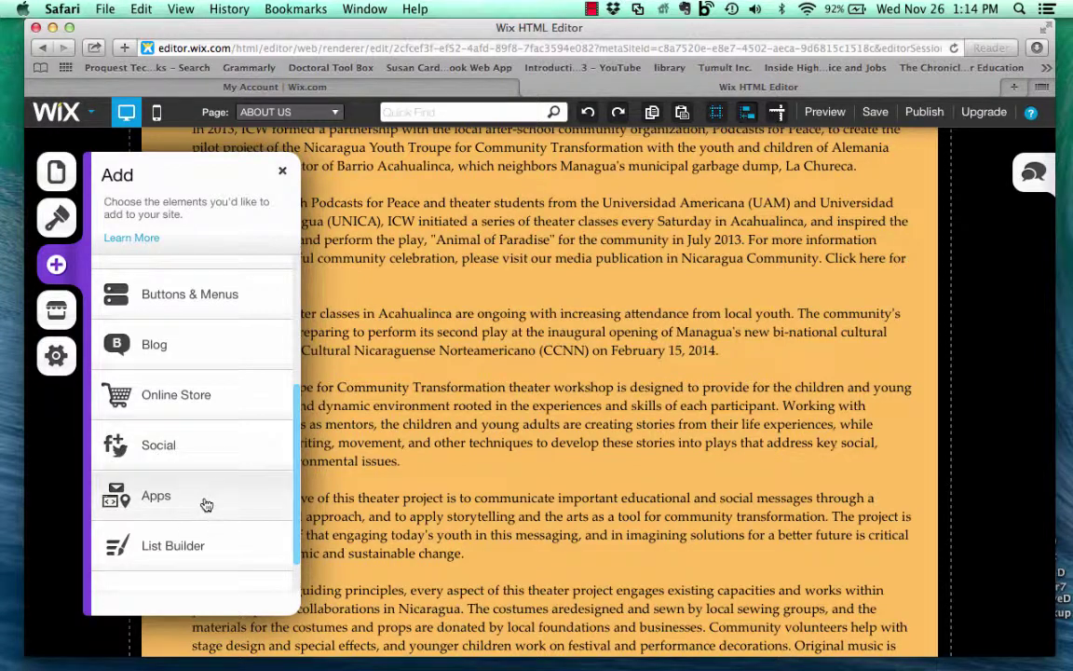
- Browse the App Market grid, then show Settings for Site Address, SEO, Social, Statistics and Favicon
click(59, 316)
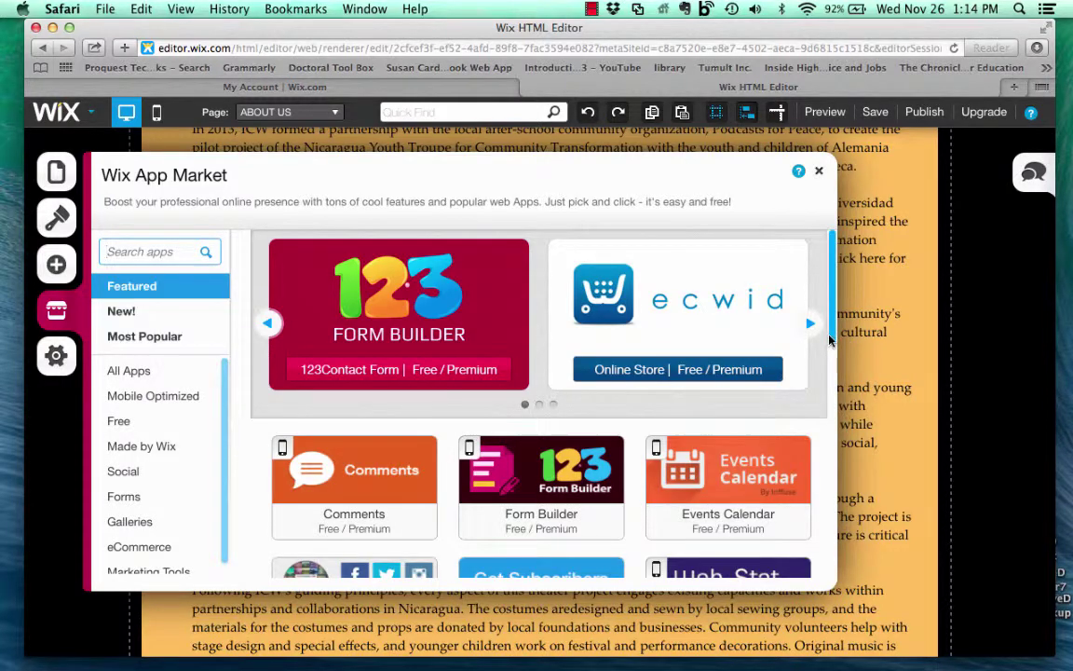
scroll(827, 341, down, 4)
scroll(829, 341, down, 6)
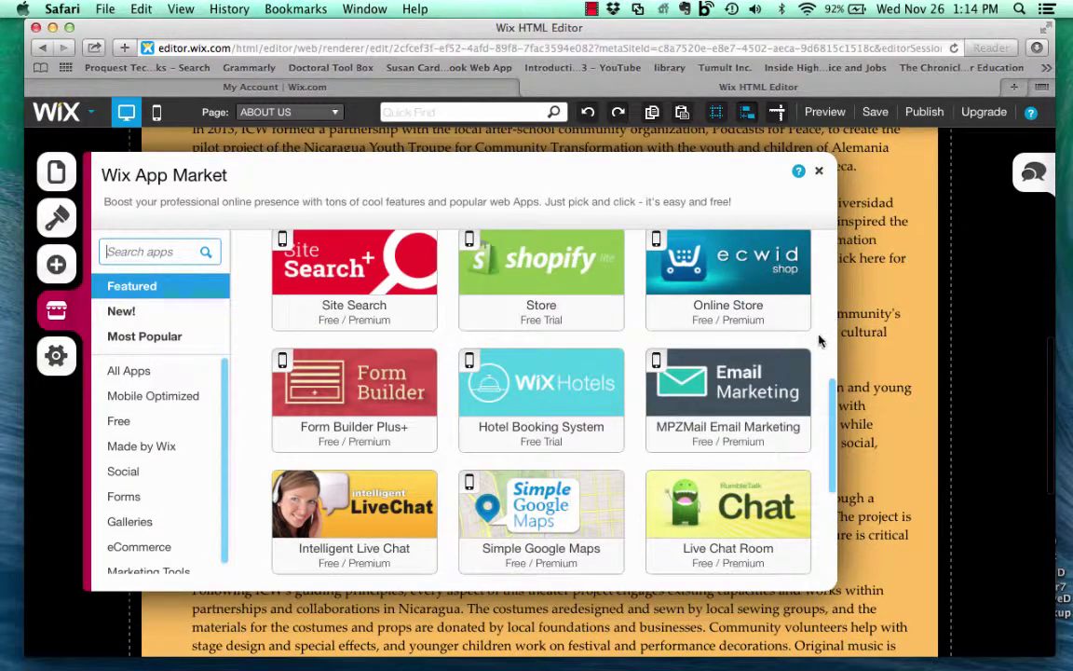
drag(832, 436, 832, 360)
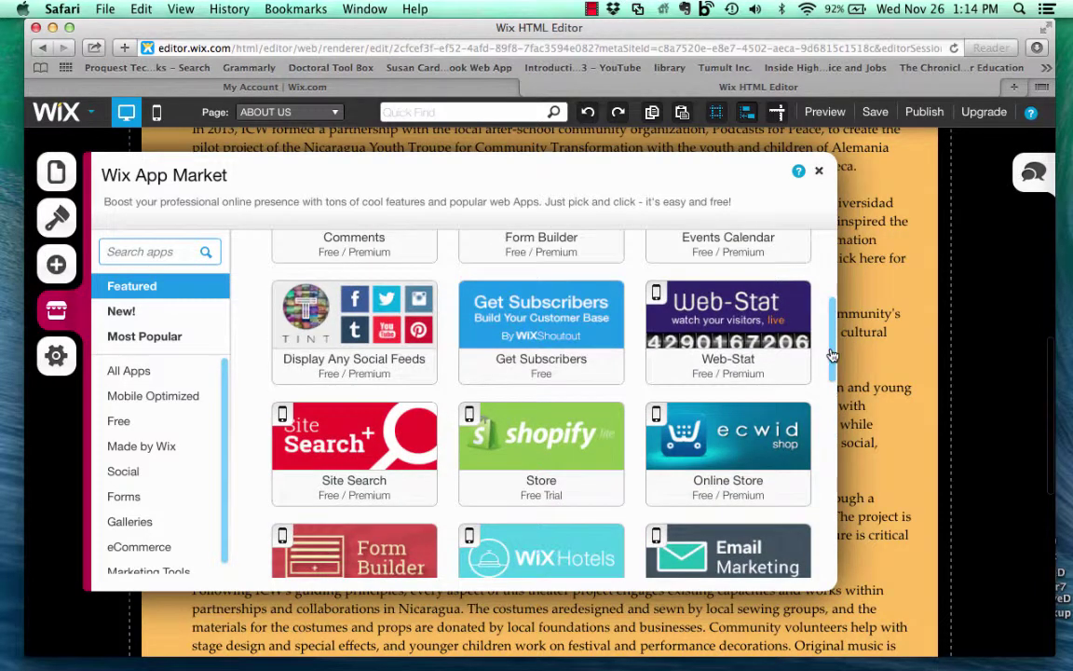
click(54, 356)
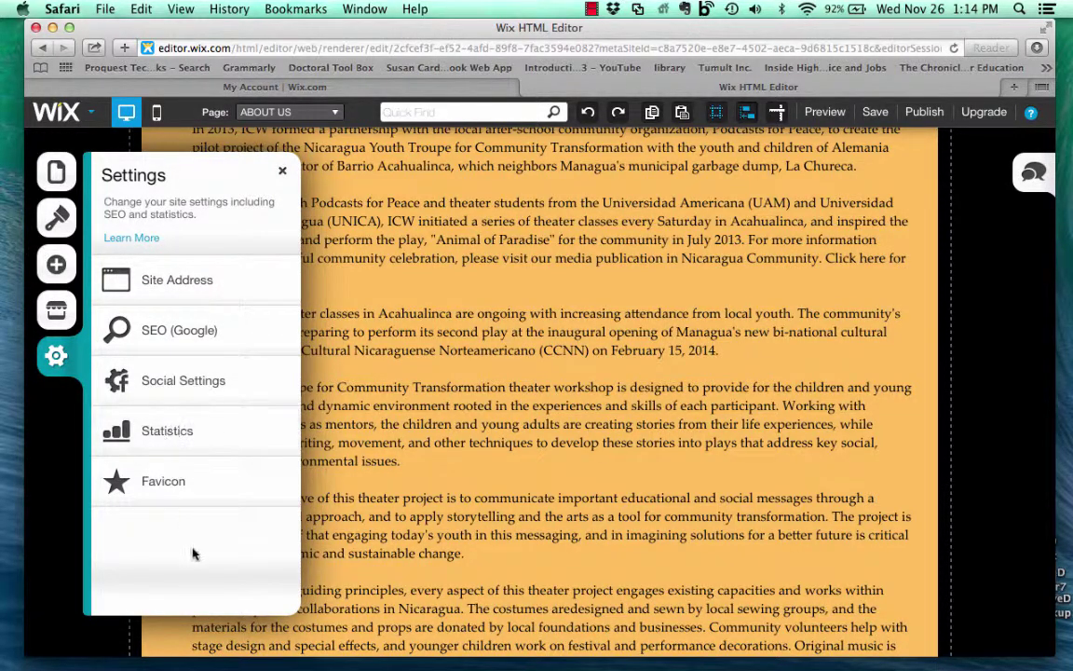
- Close Settings and exit the editor, confirming Leave Page in Safari
click(284, 174)
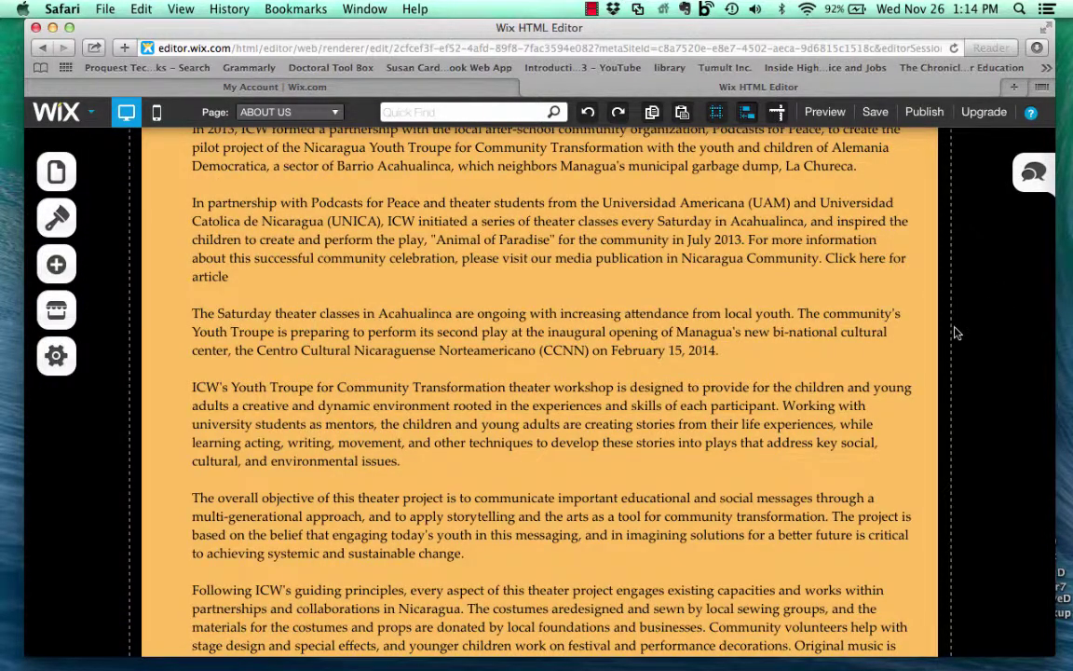
scroll(955, 332, up, 10)
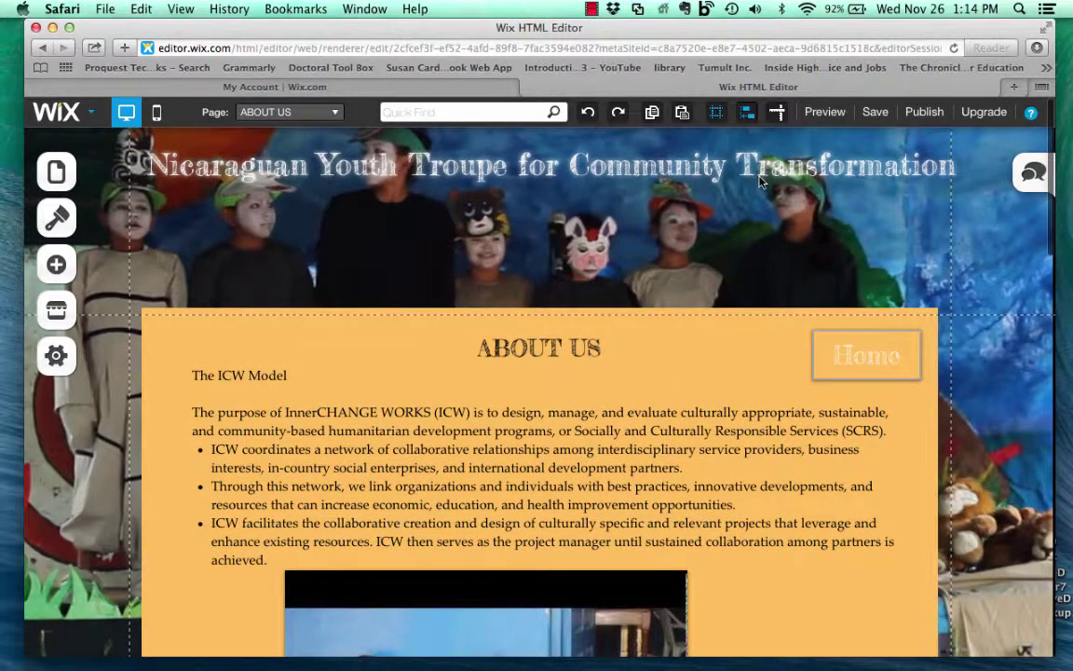
click(529, 87)
click(625, 252)
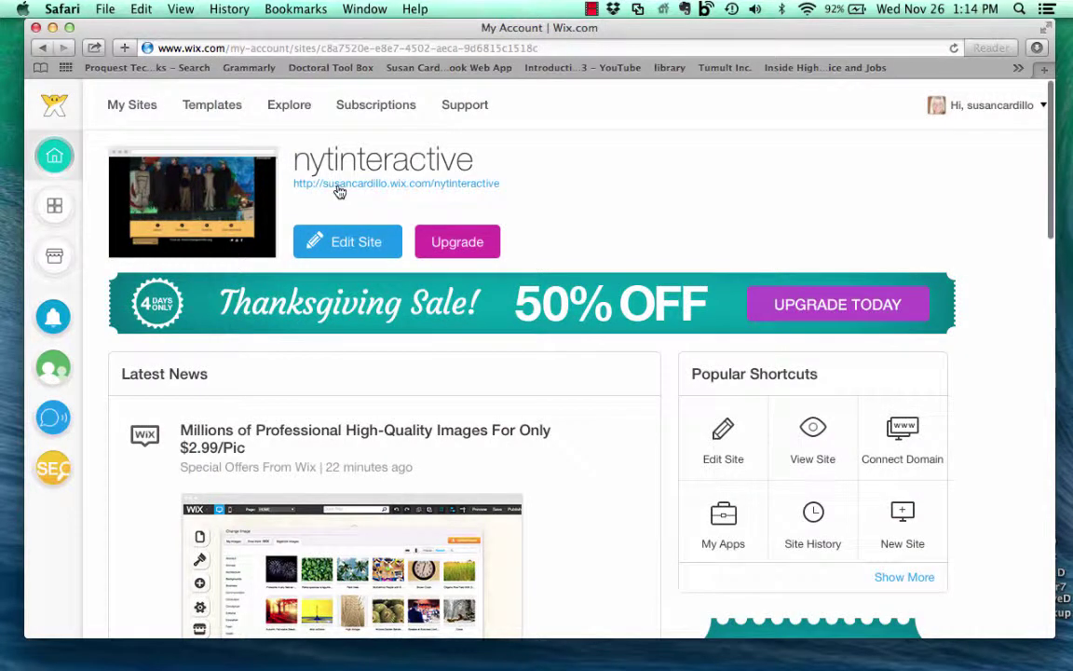
- Load the live nytinteractive site from its URL link in a new tab
click(340, 190)
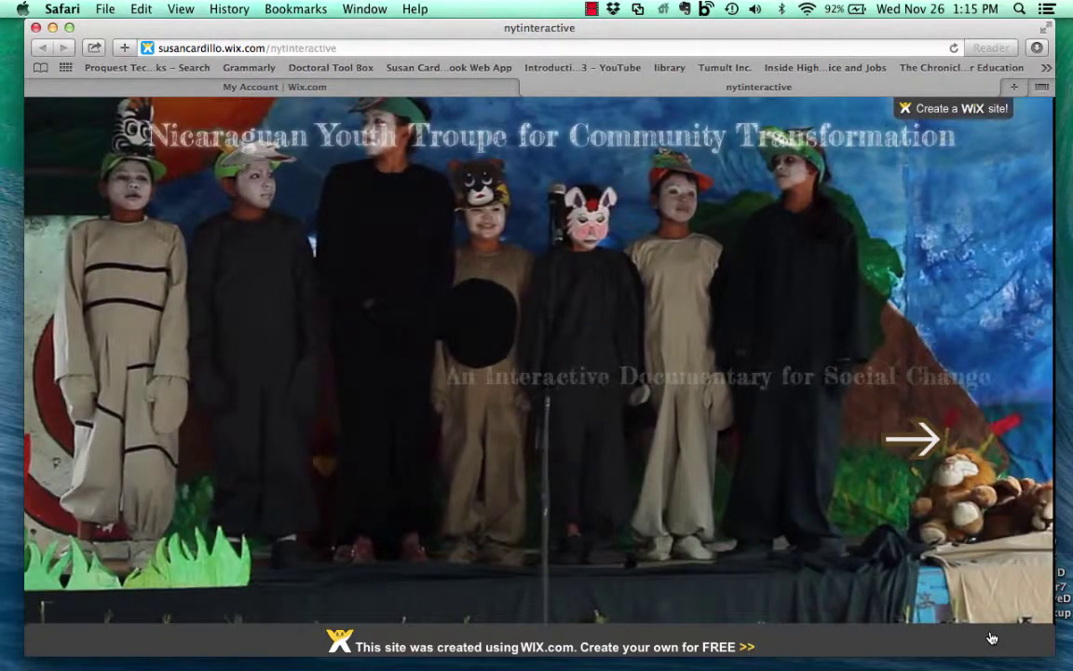
- Follow the home slide's white arrow to the Documentary page
mouse_move(964, 112)
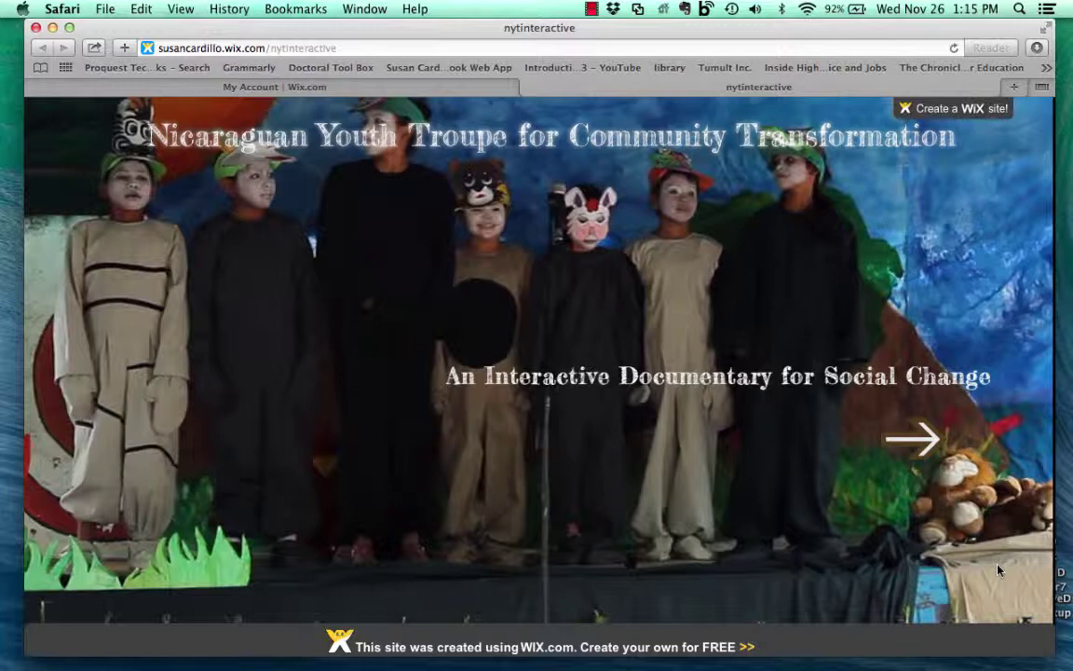
click(920, 444)
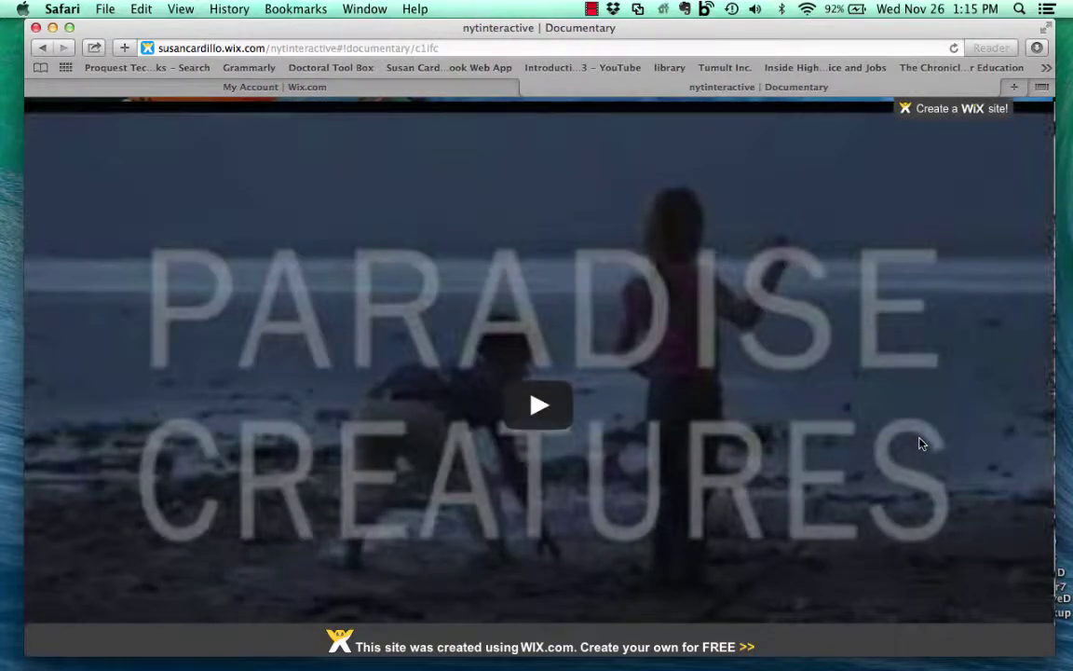
- Play Paradise Creatures, seeking to 2:08, 3:38, 5:29 and the credits, then scroll to Meet the Children
click(528, 416)
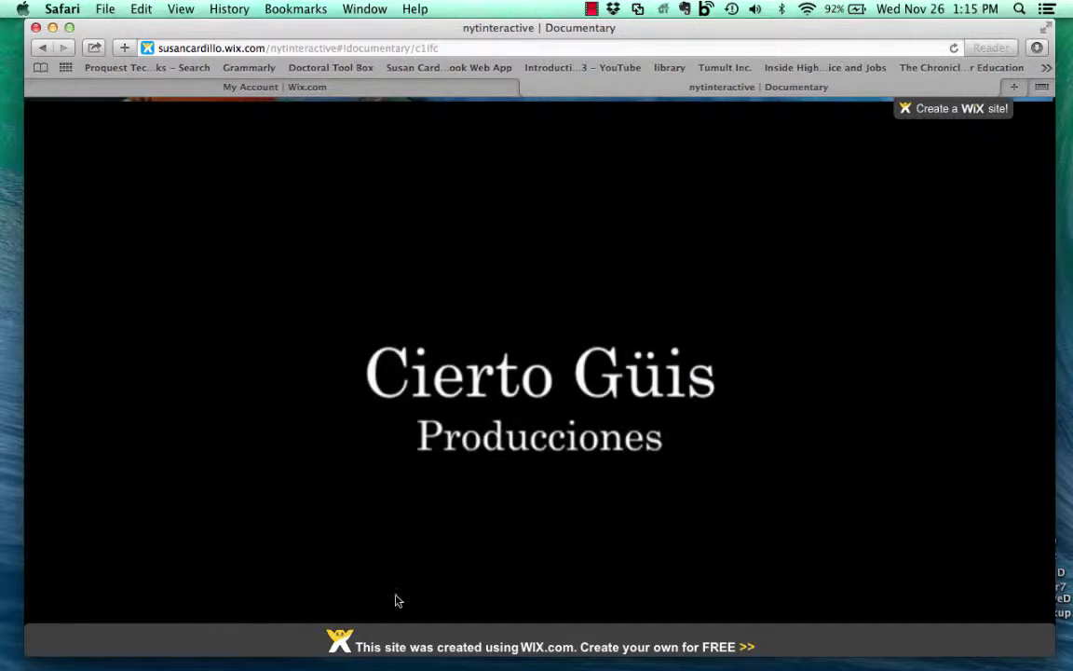
mouse_move(273, 575)
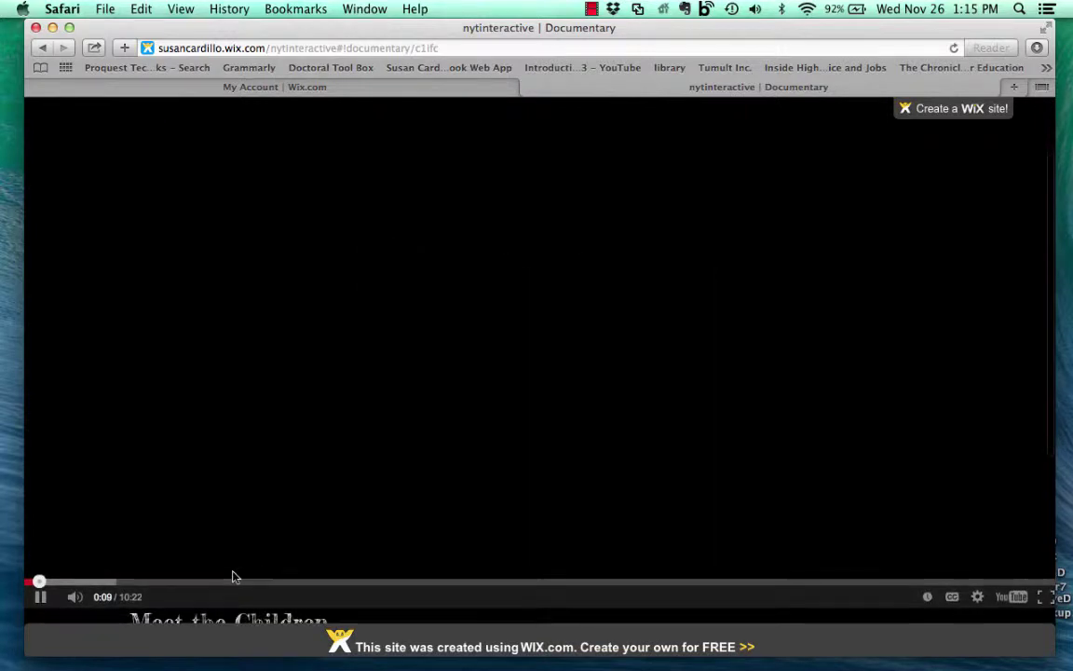
click(237, 581)
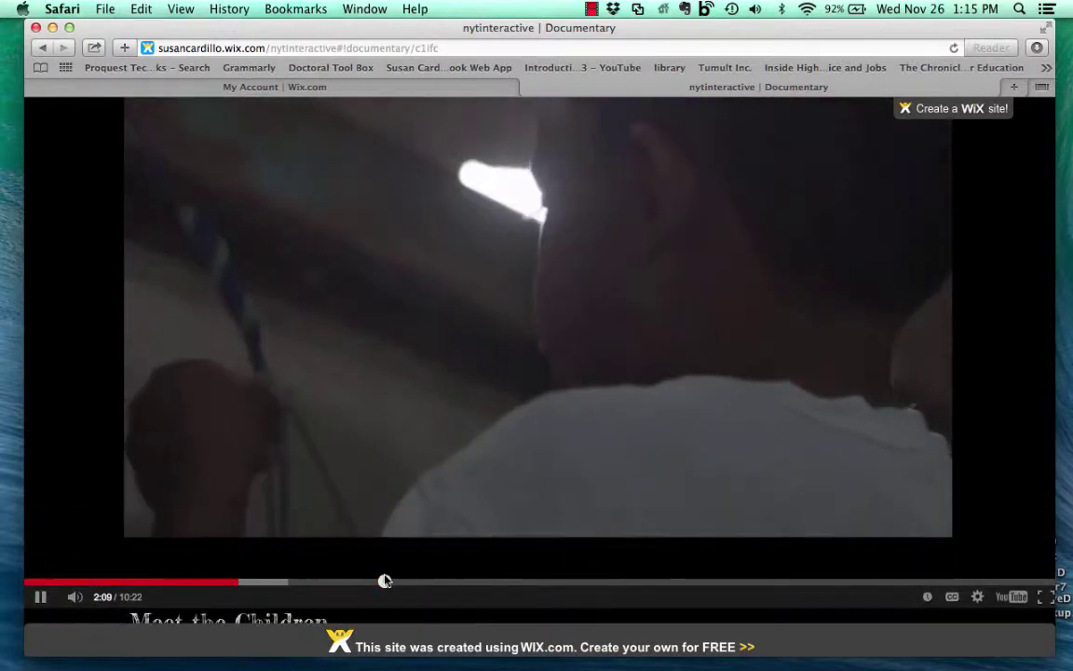
click(385, 581)
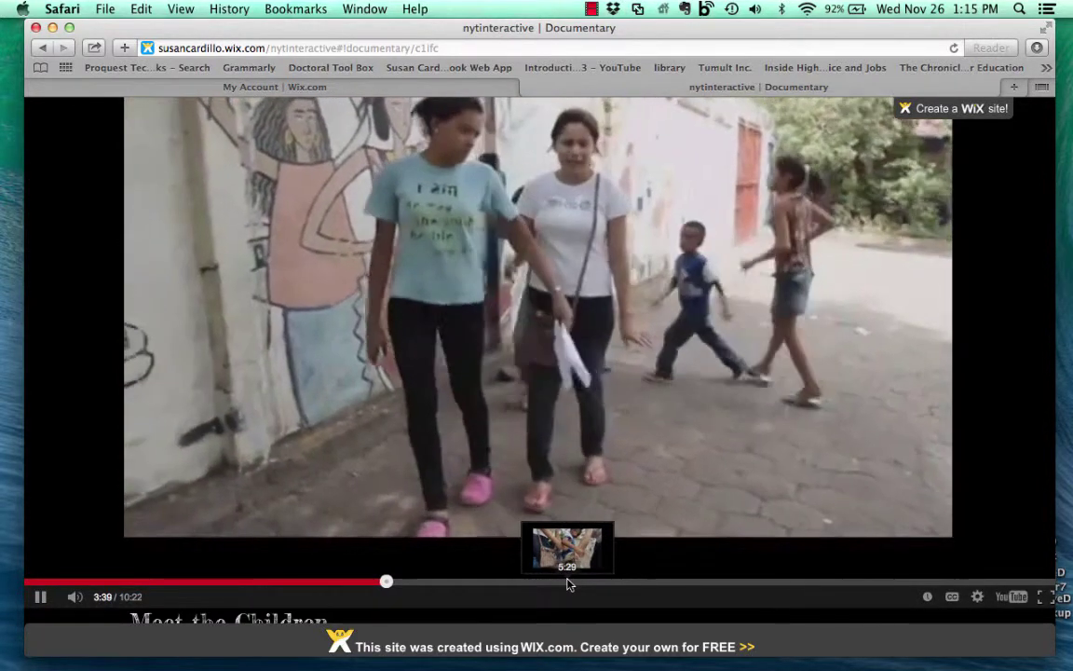
click(568, 584)
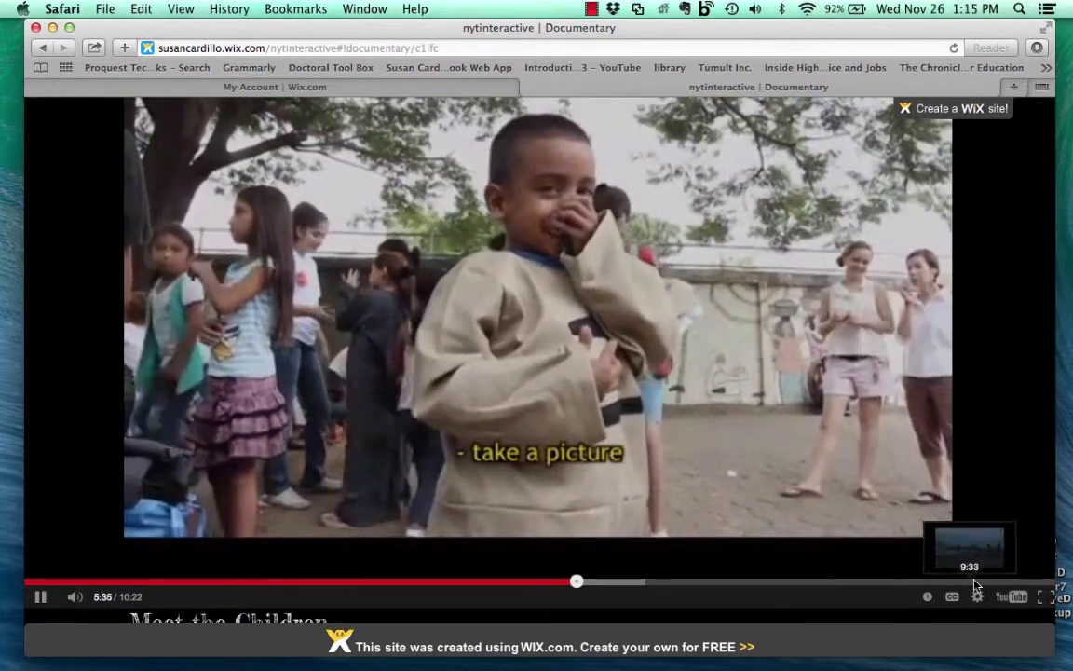
click(965, 582)
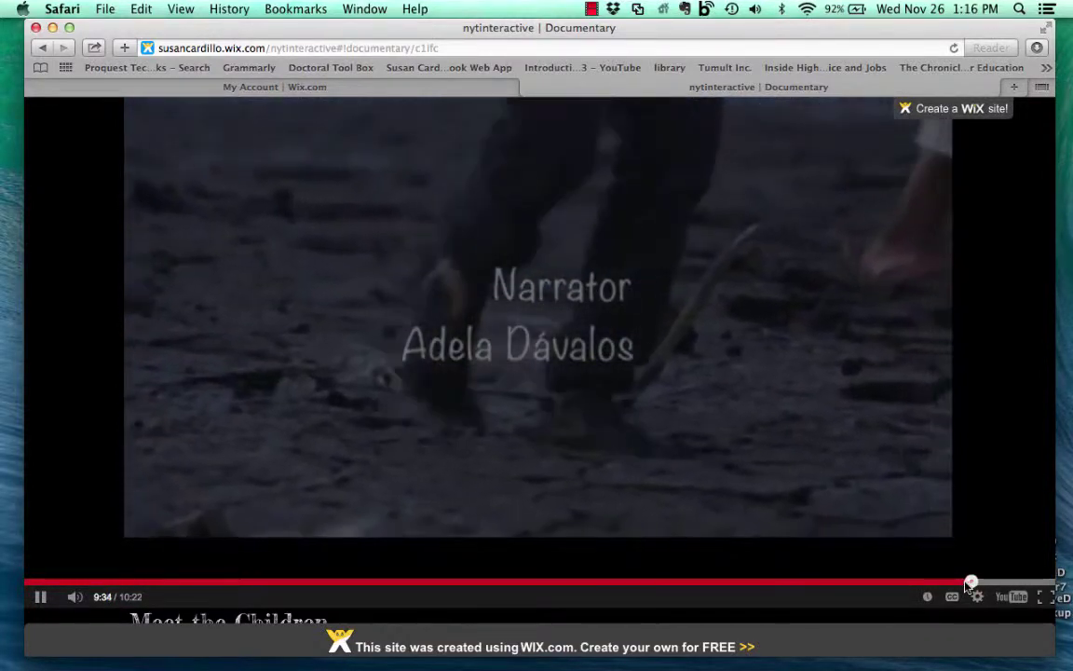
scroll(887, 613, down, 5)
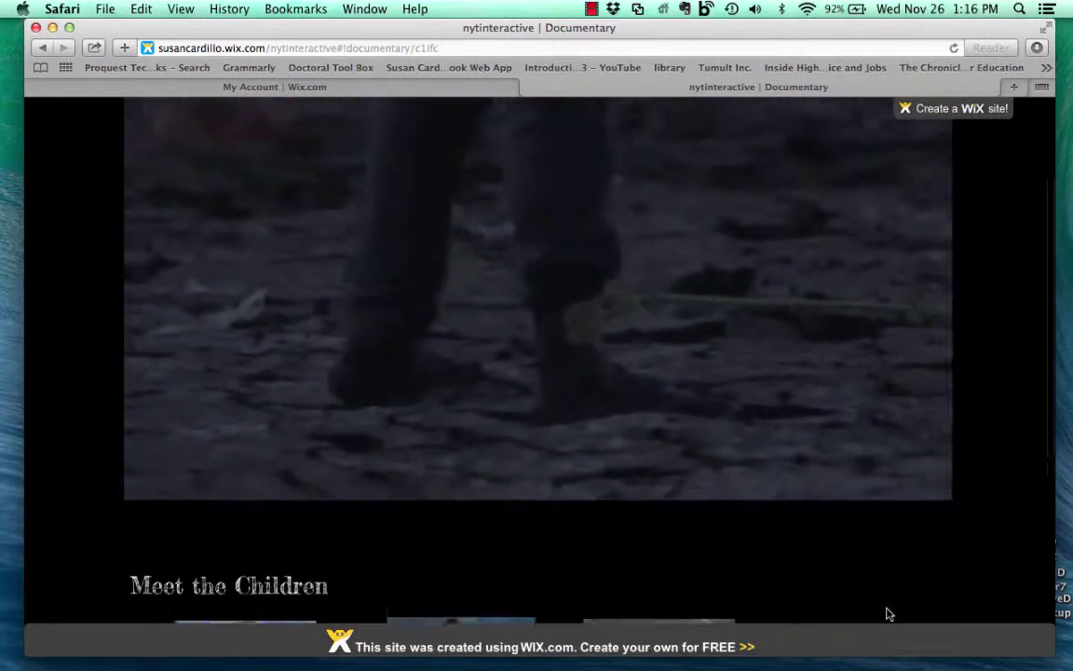
scroll(887, 613, down, 2)
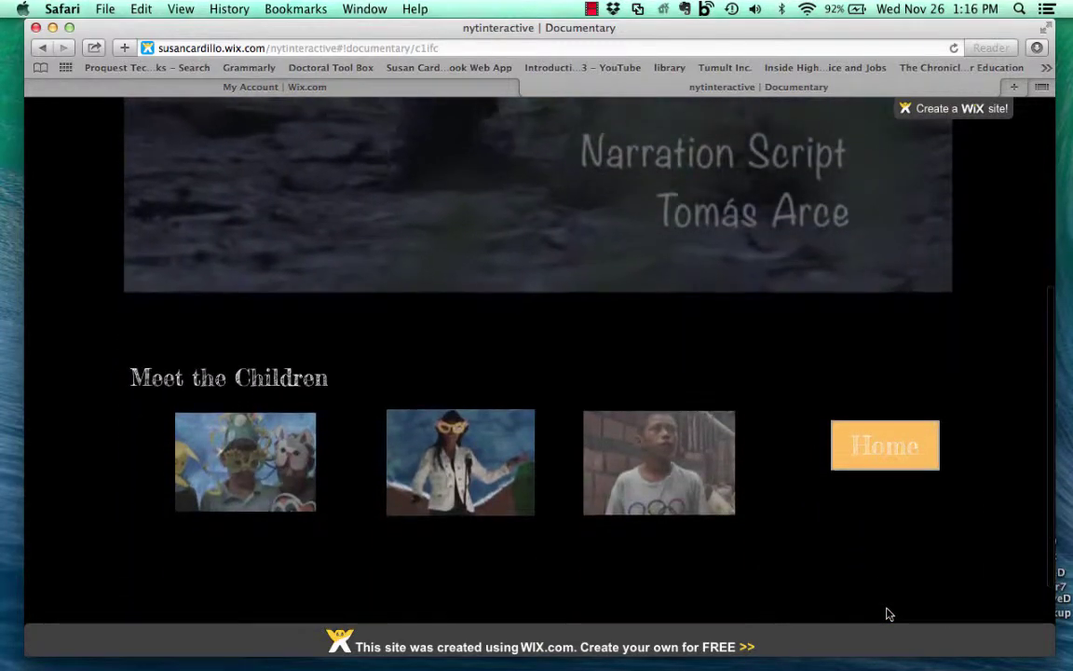
click(223, 459)
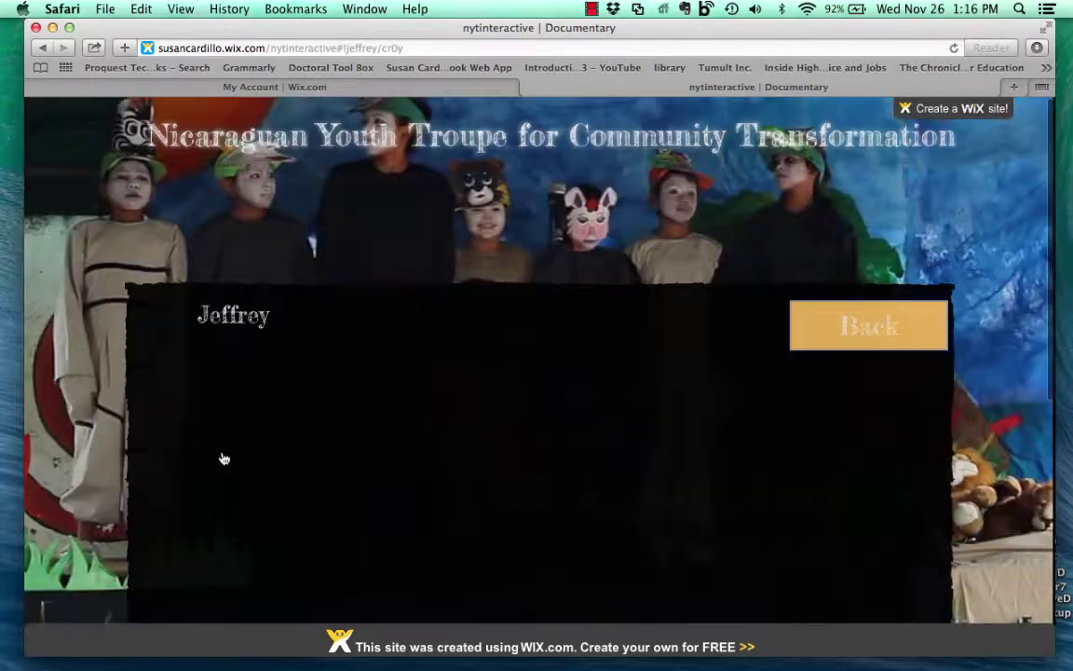
scroll(913, 419, down, 3)
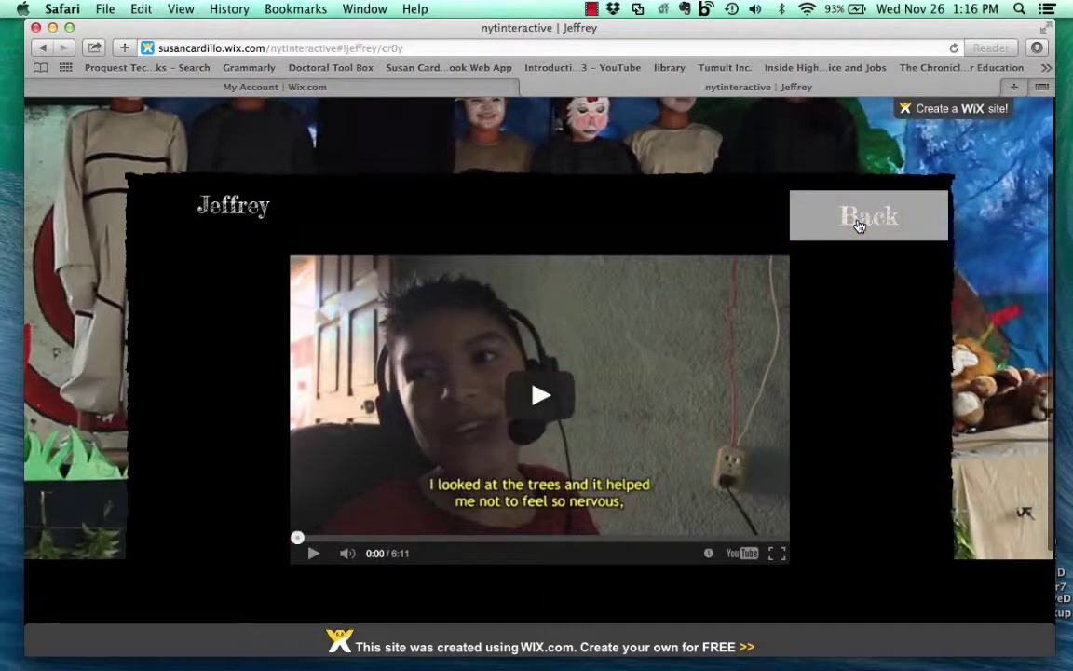
click(859, 225)
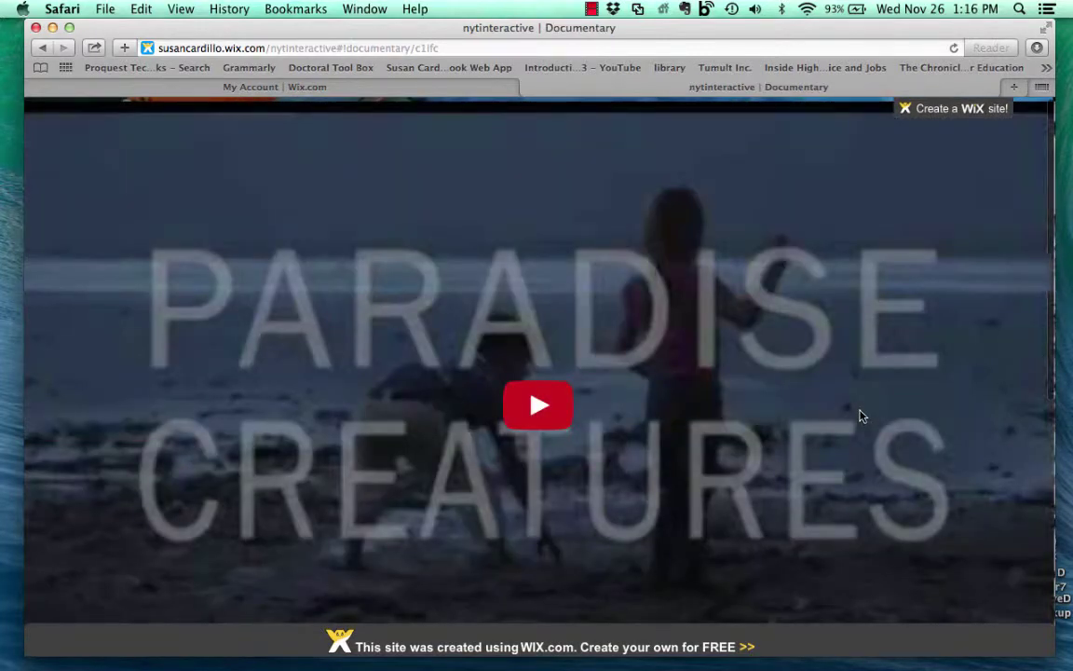
scroll(859, 416, down, 5)
click(477, 527)
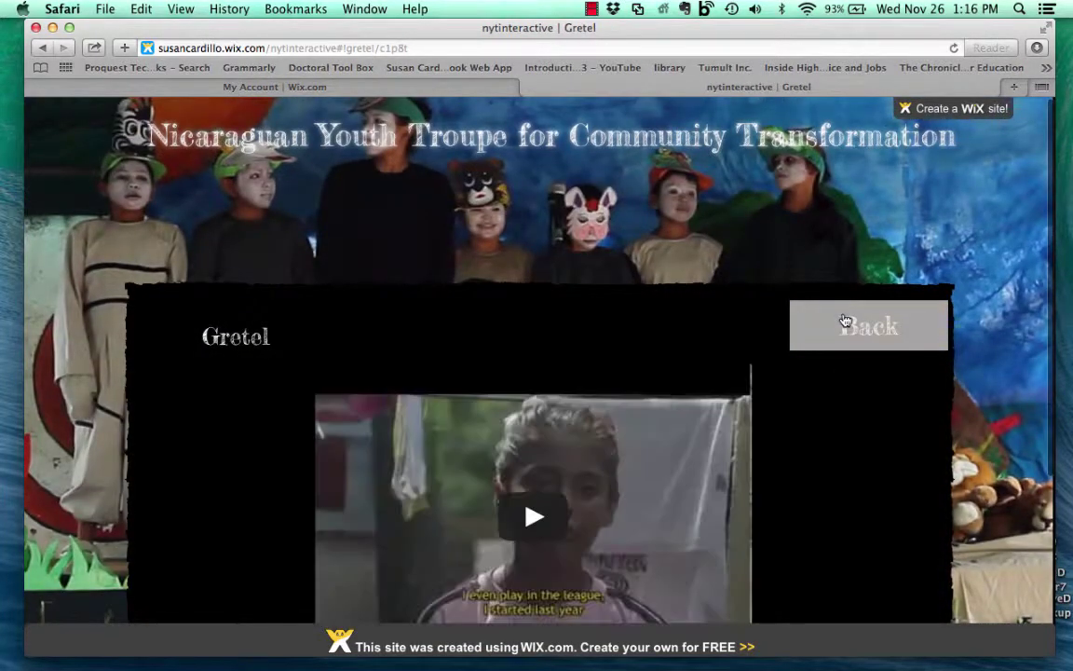
scroll(864, 481, down, 5)
scroll(864, 481, up, 3)
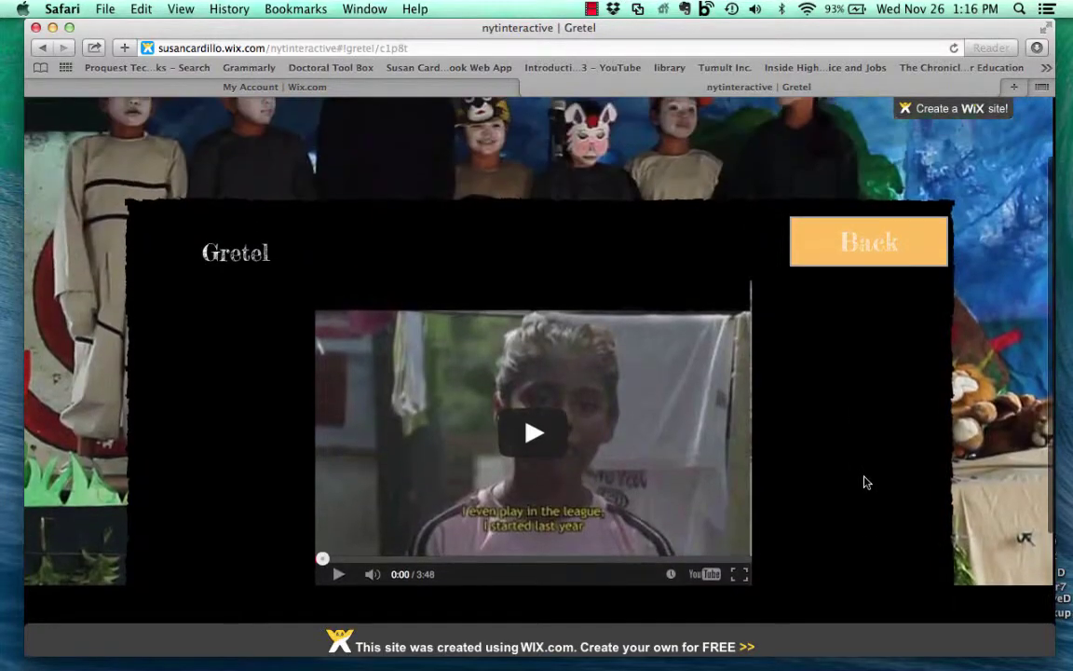
click(836, 257)
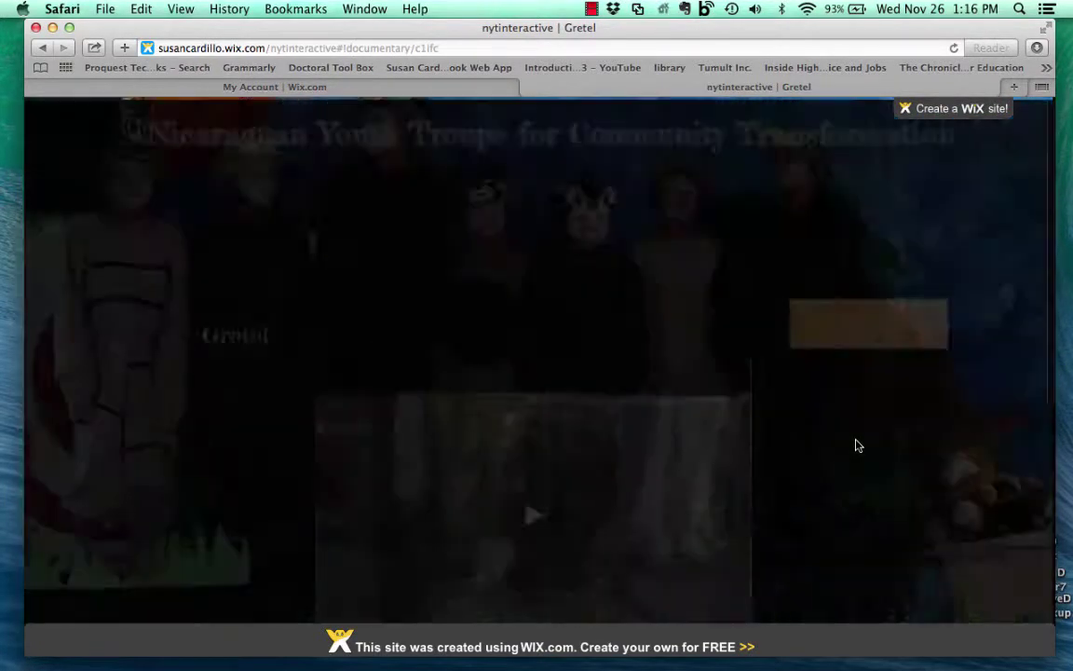
scroll(856, 446, down, 5)
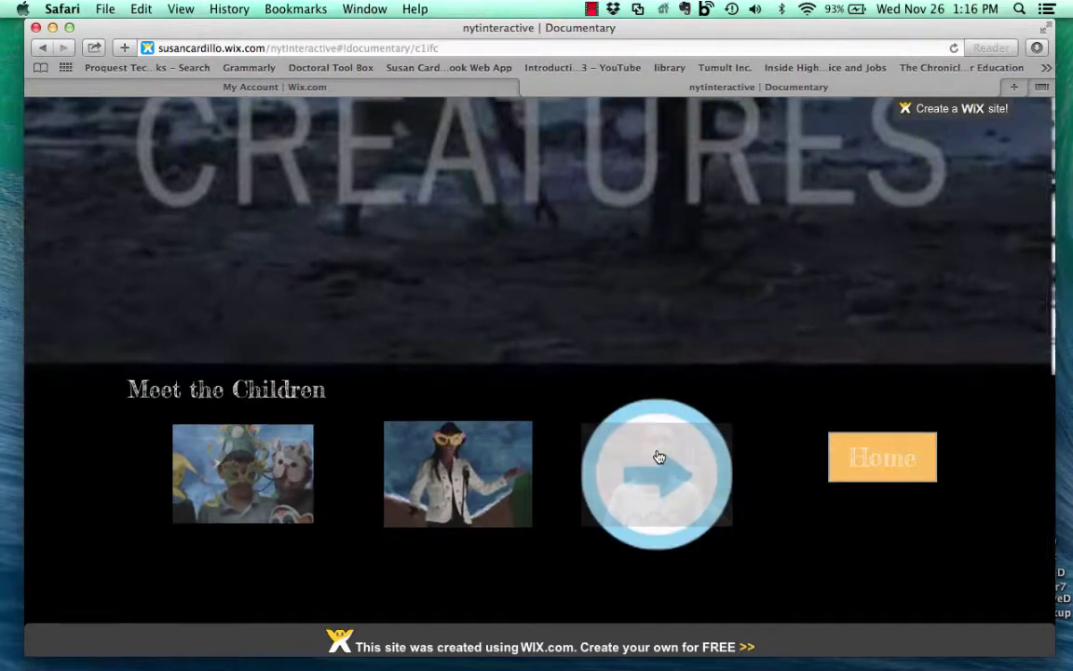
click(658, 460)
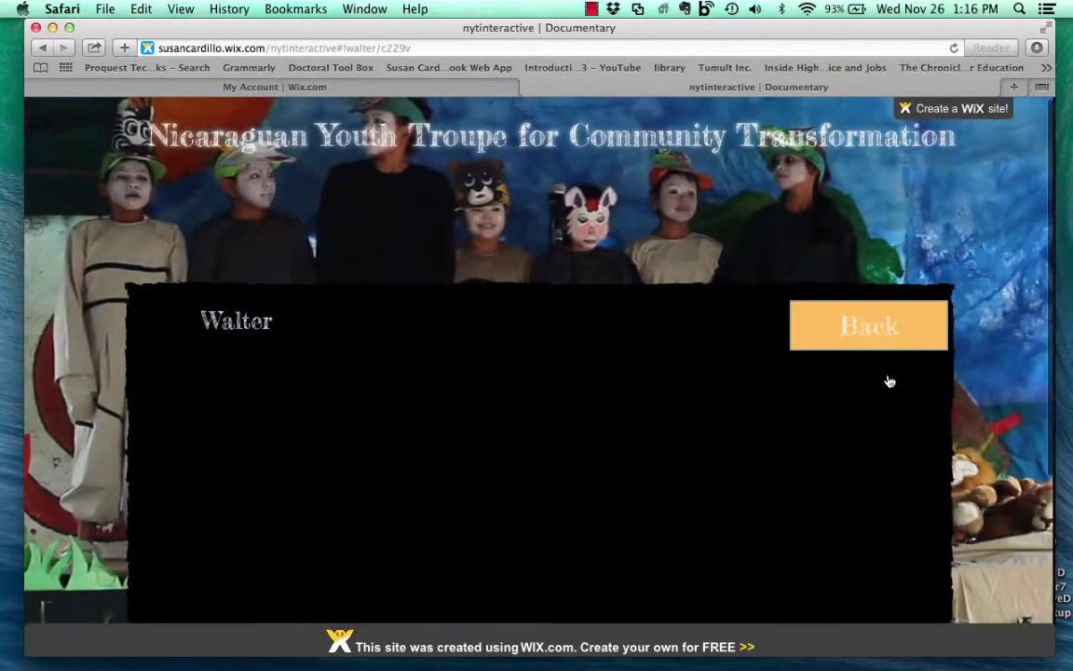
scroll(969, 372, down, 1)
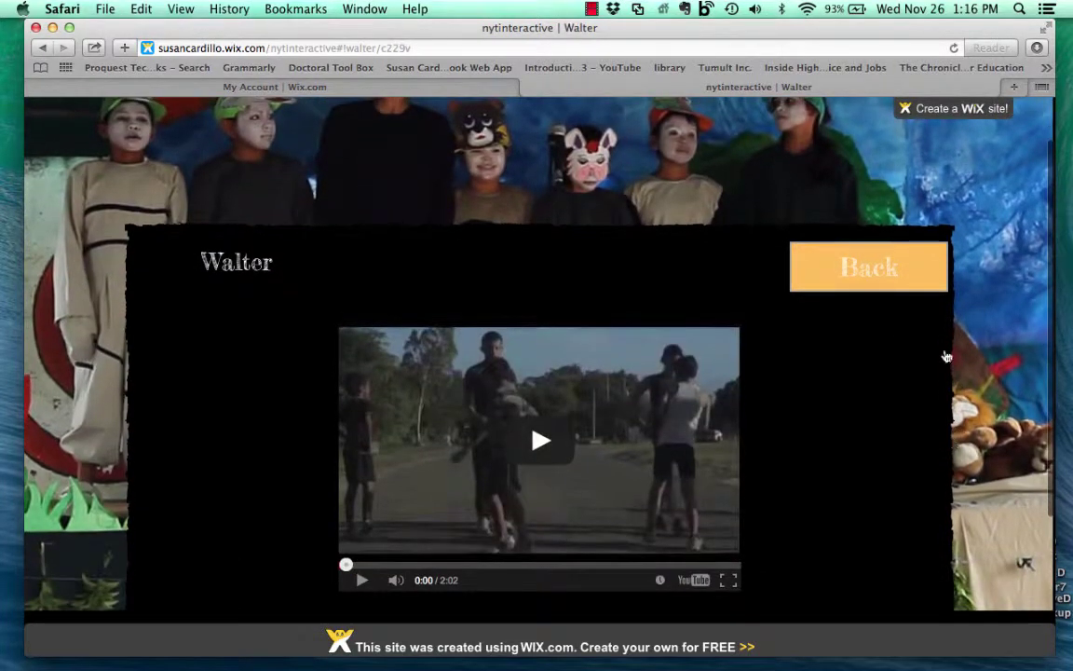
click(902, 269)
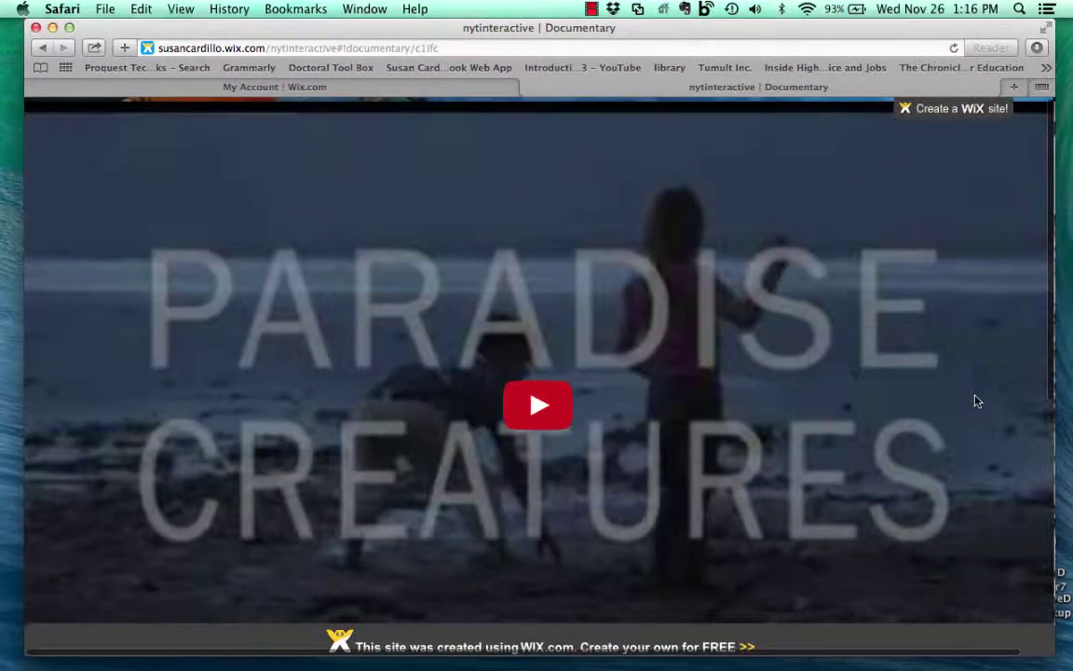
scroll(978, 401, down, 2)
scroll(977, 401, down, 3)
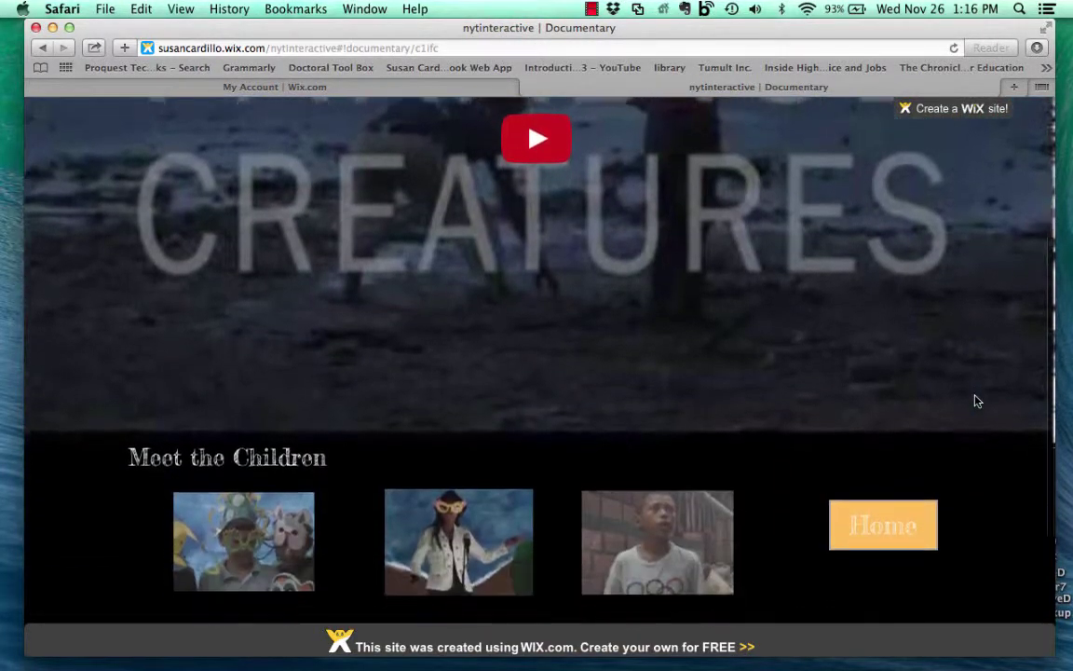
scroll(977, 401, up, 5)
scroll(977, 401, down, 5)
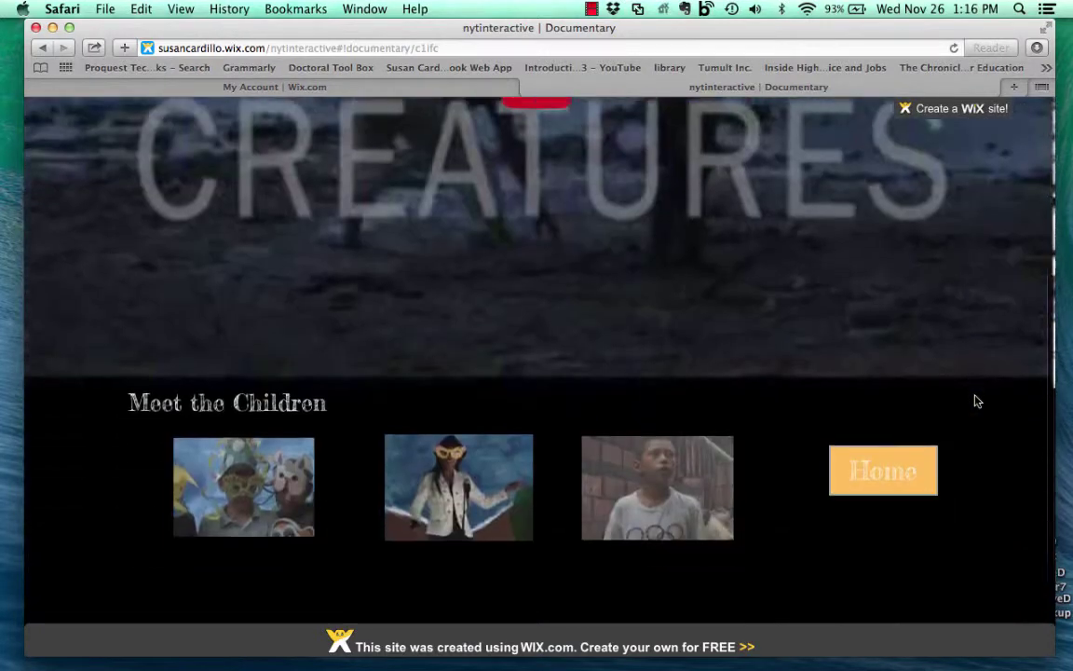
- Return to the live site's home page and scroll down to the ABOUT section
click(883, 361)
click(911, 438)
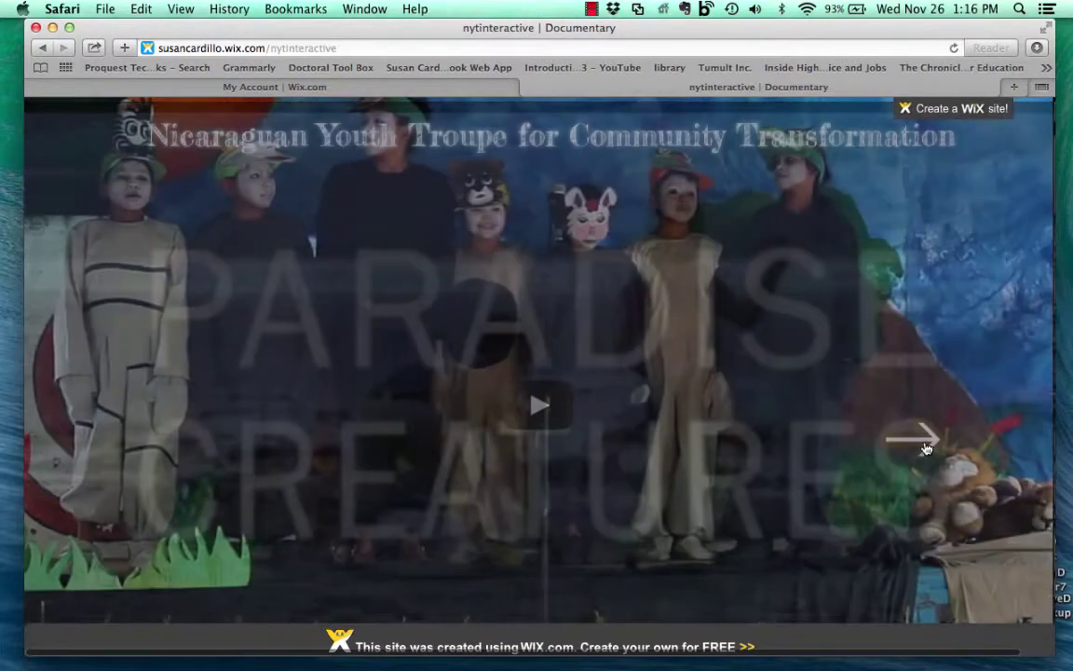
scroll(925, 448, down, 5)
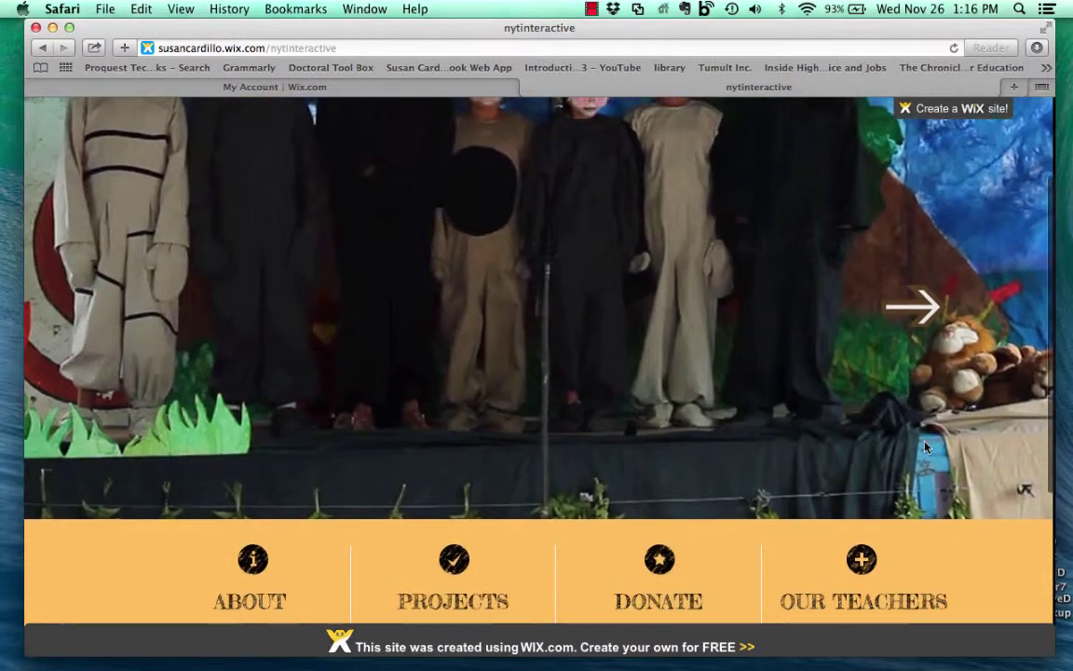
scroll(925, 448, down, 1)
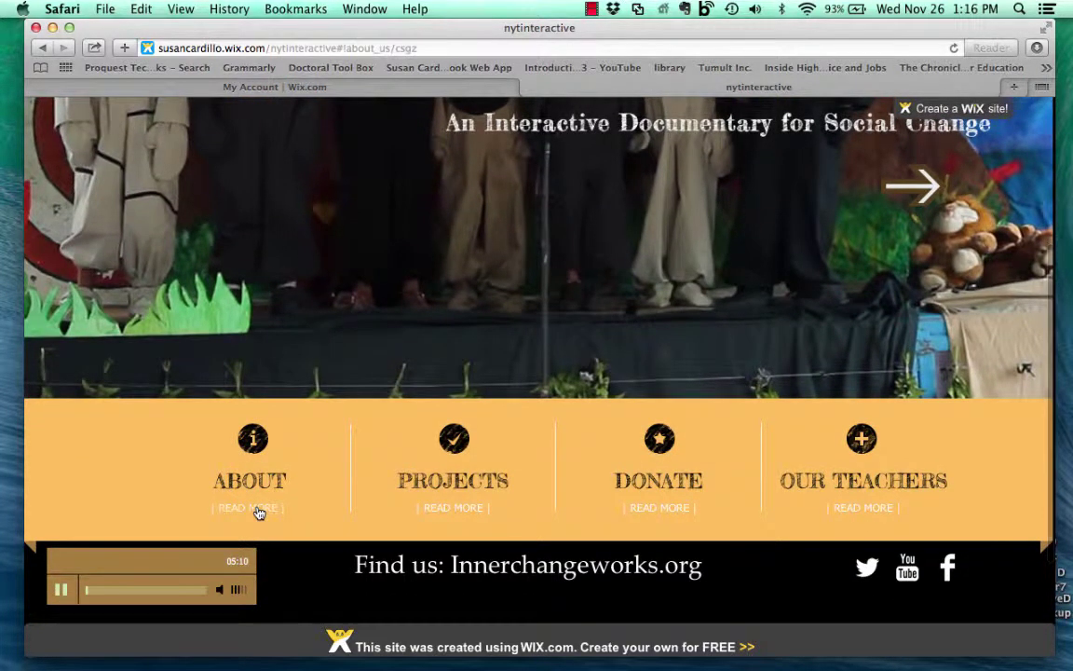
- Open About Us and read the ICW Model text, 2:04 video and troupe description
click(259, 511)
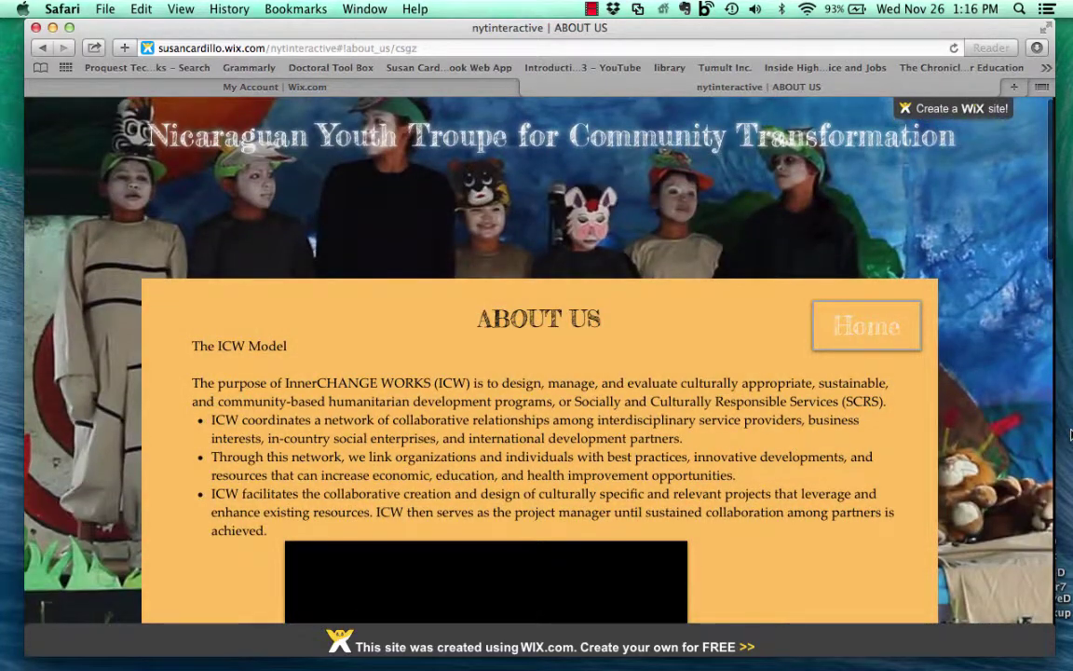
scroll(912, 434, down, 5)
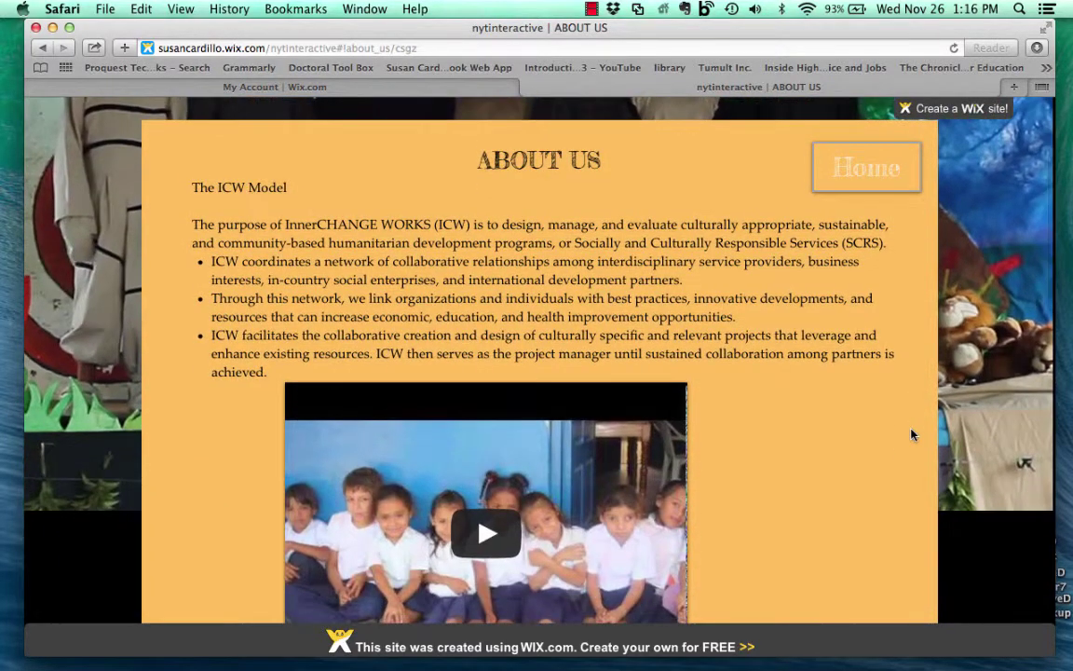
scroll(912, 434, down, 2)
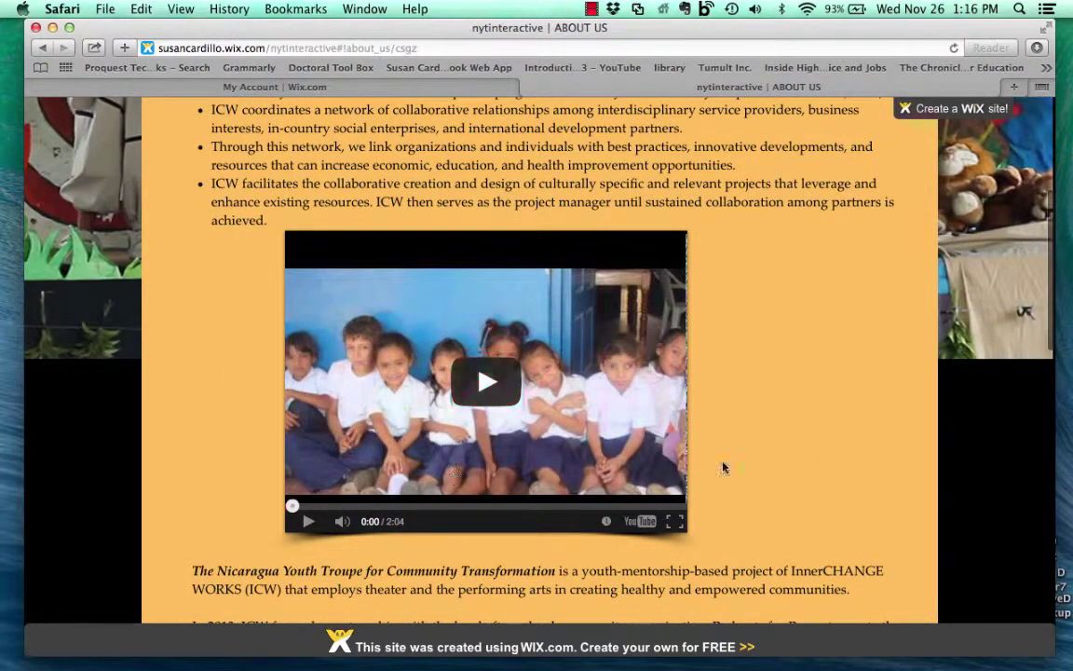
scroll(876, 359, down, 15)
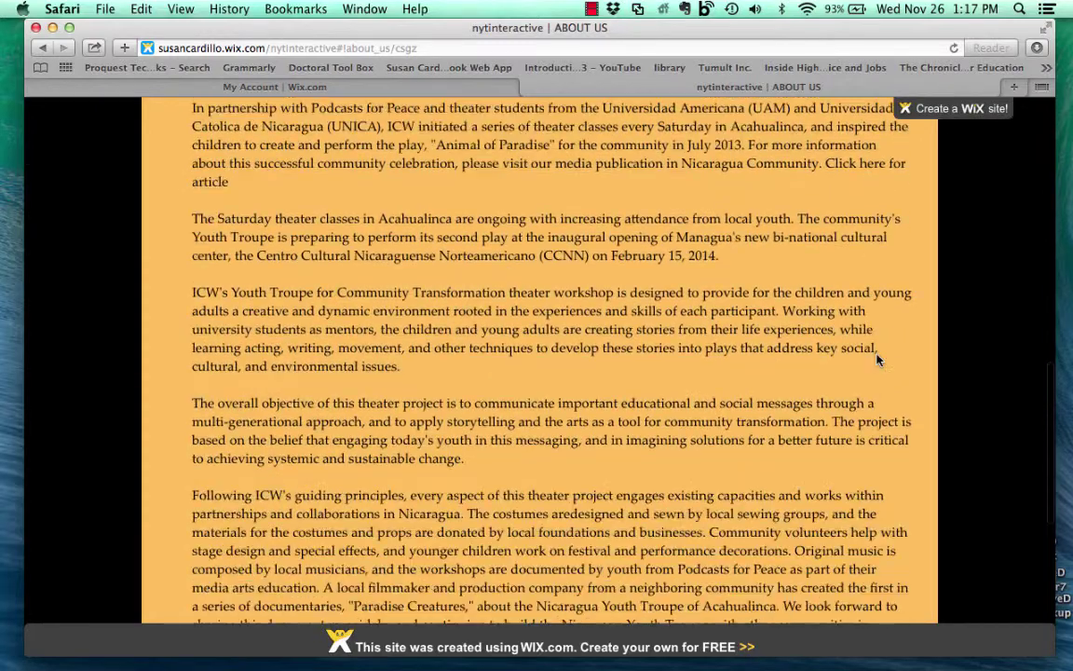
scroll(876, 360, down, 3)
- Return home, open Projects, and view the 3:47, 2:44 and classroom videos
click(875, 454)
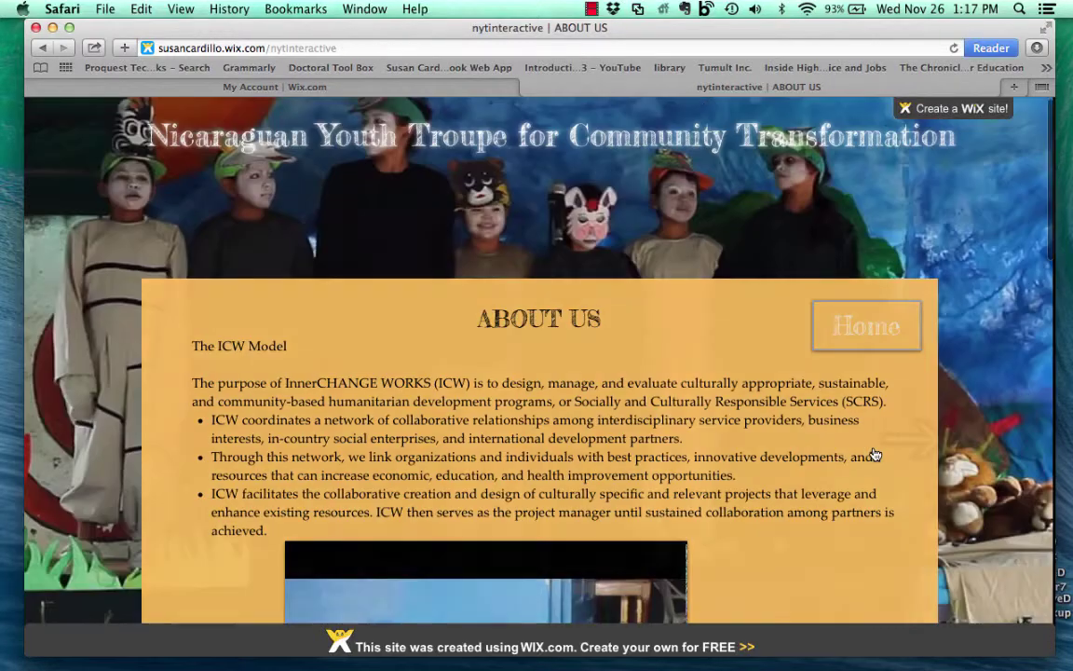
scroll(871, 498, down, 5)
scroll(871, 498, down, 3)
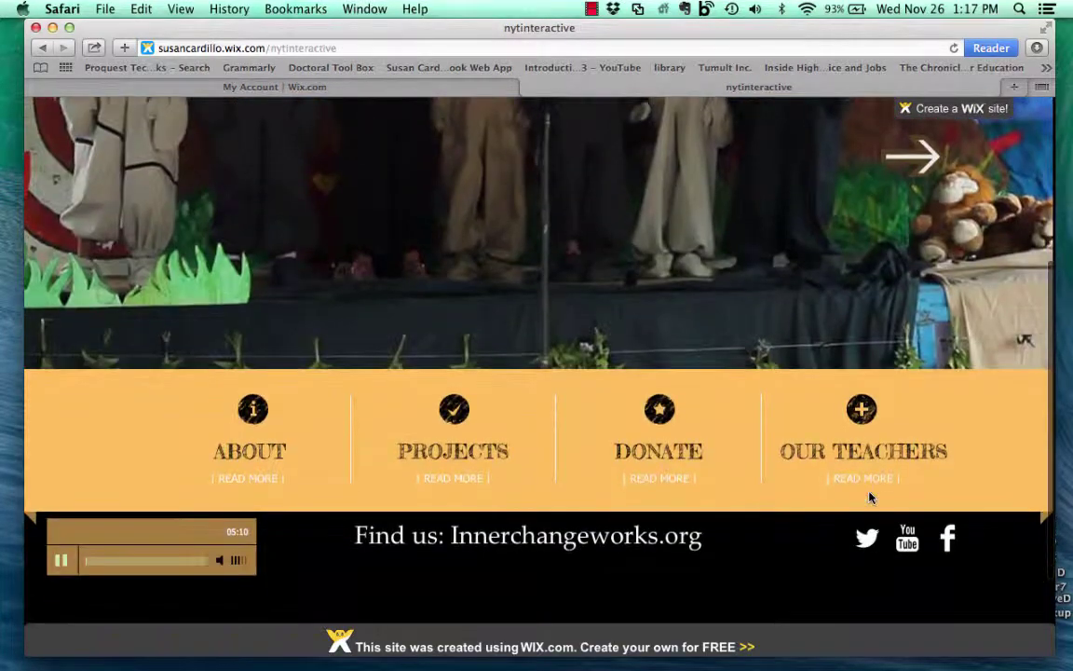
click(440, 481)
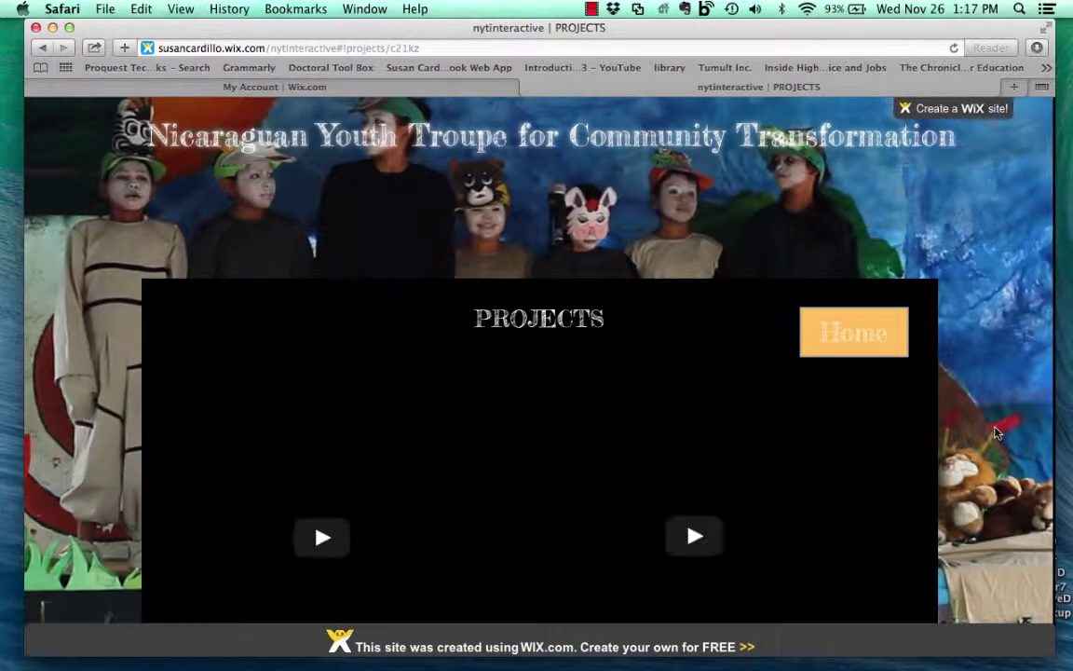
scroll(995, 432, down, 5)
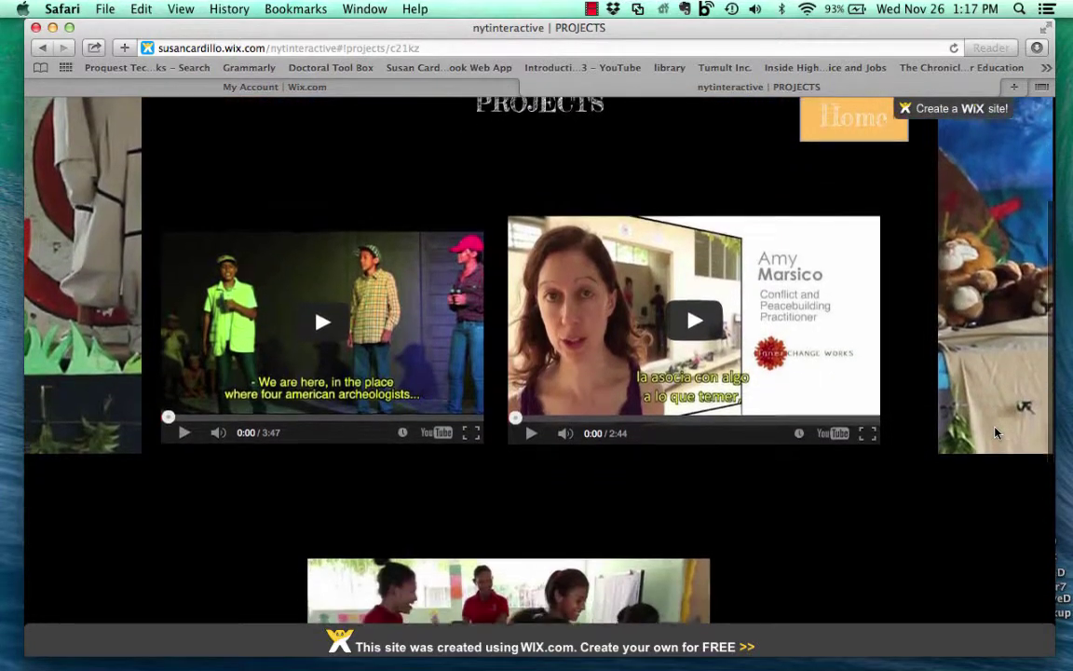
scroll(995, 433, down, 4)
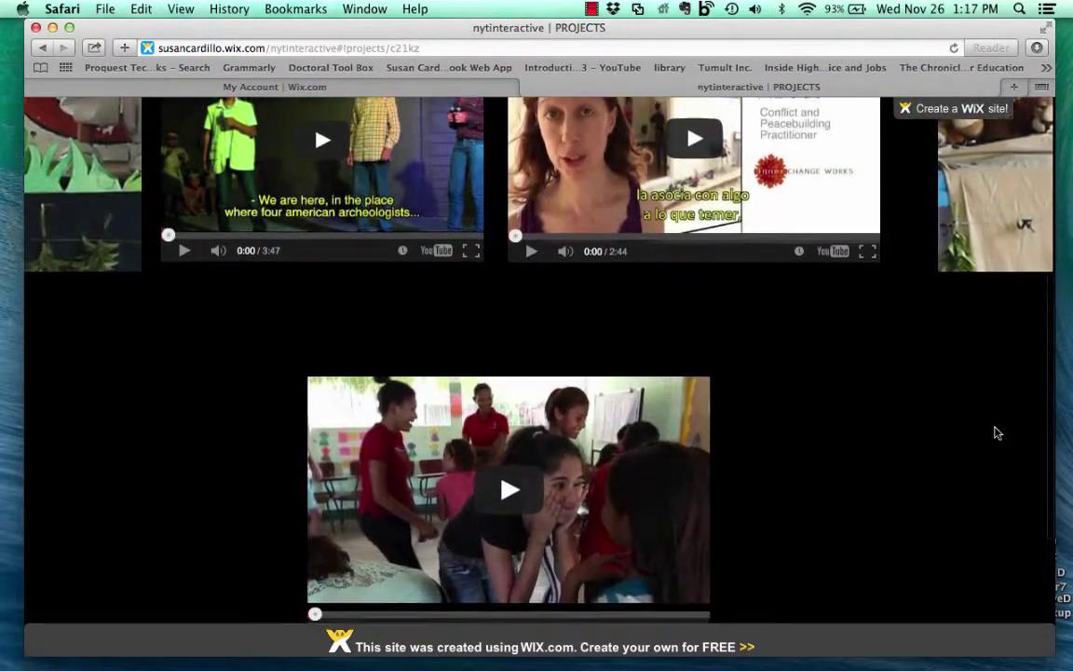
scroll(995, 432, up, 6)
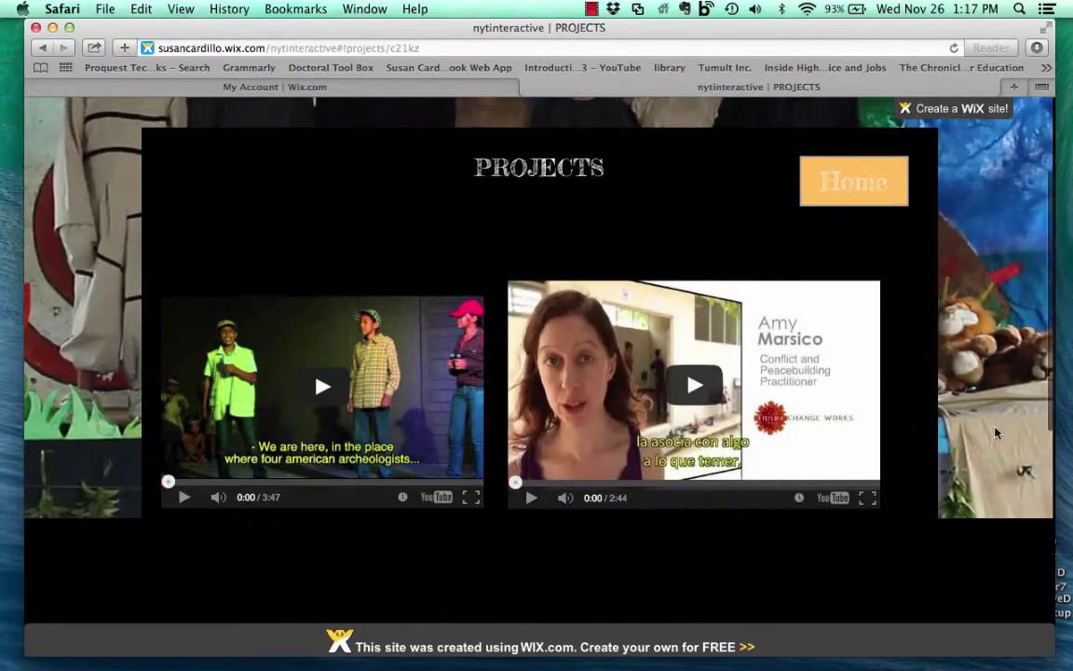
- Check the Donate link to the InnerCHANGE WORKS page, close that tab, and return home
click(873, 211)
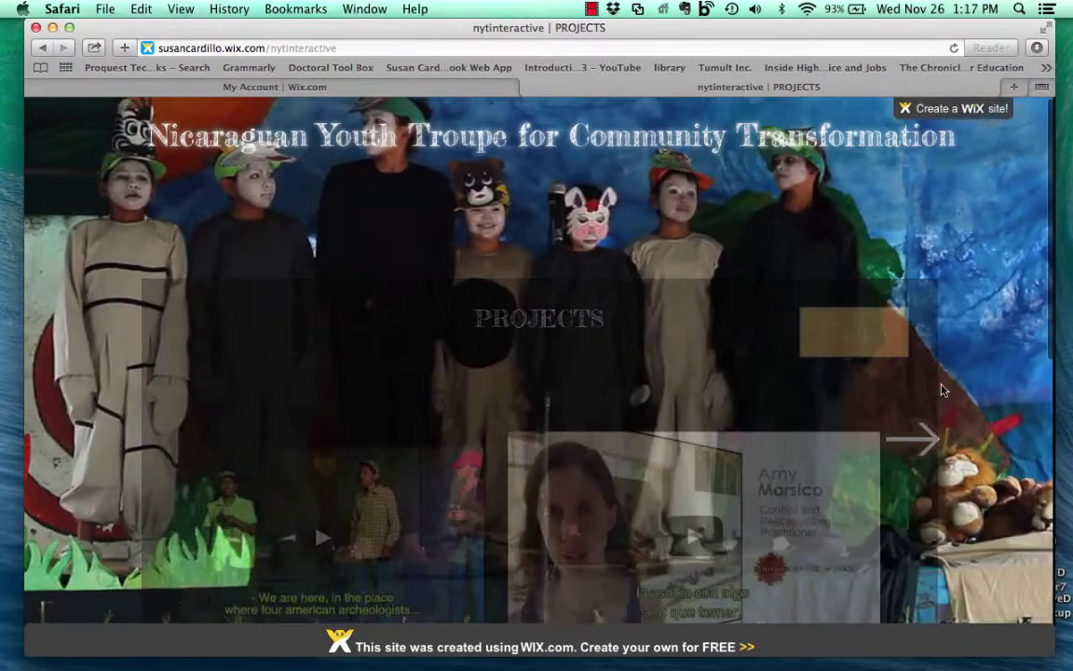
scroll(941, 390, down, 5)
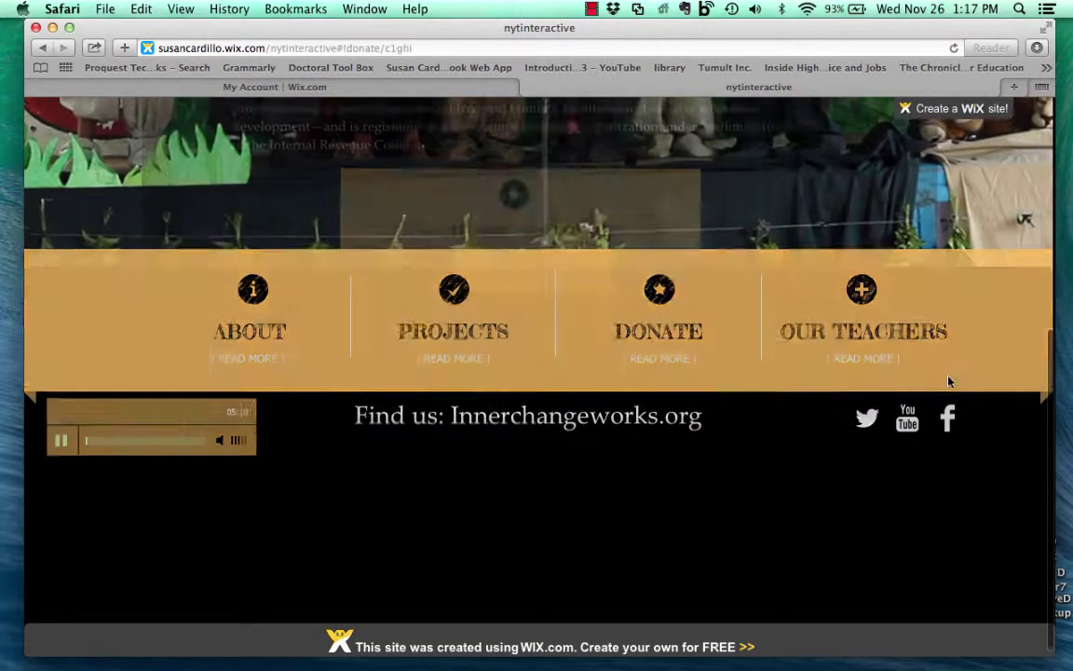
scroll(978, 405, down, 1)
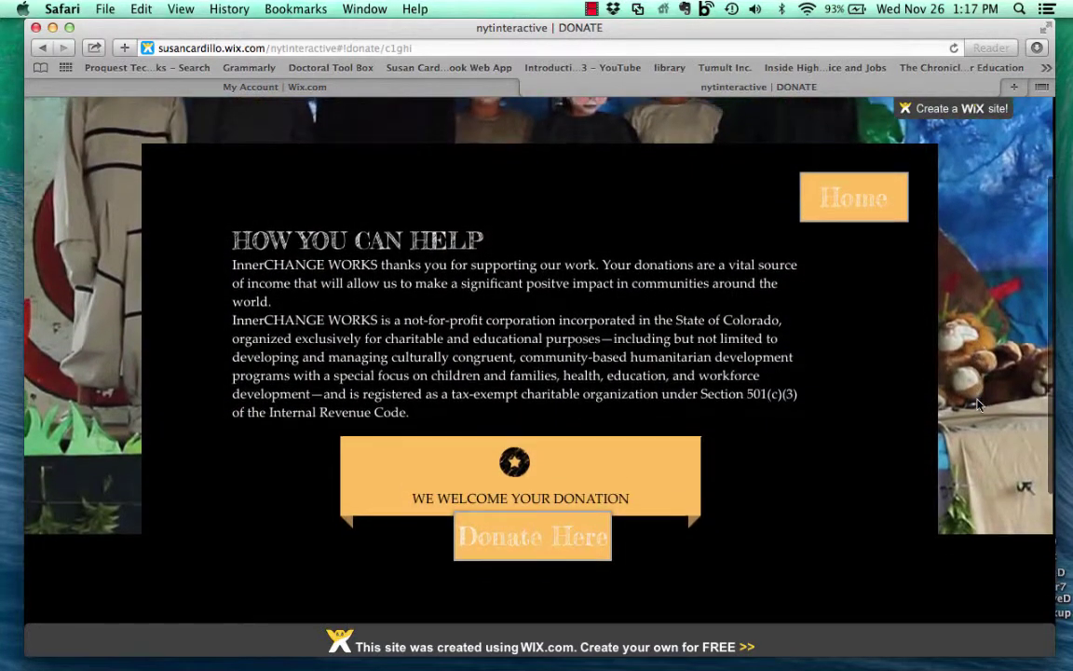
click(500, 541)
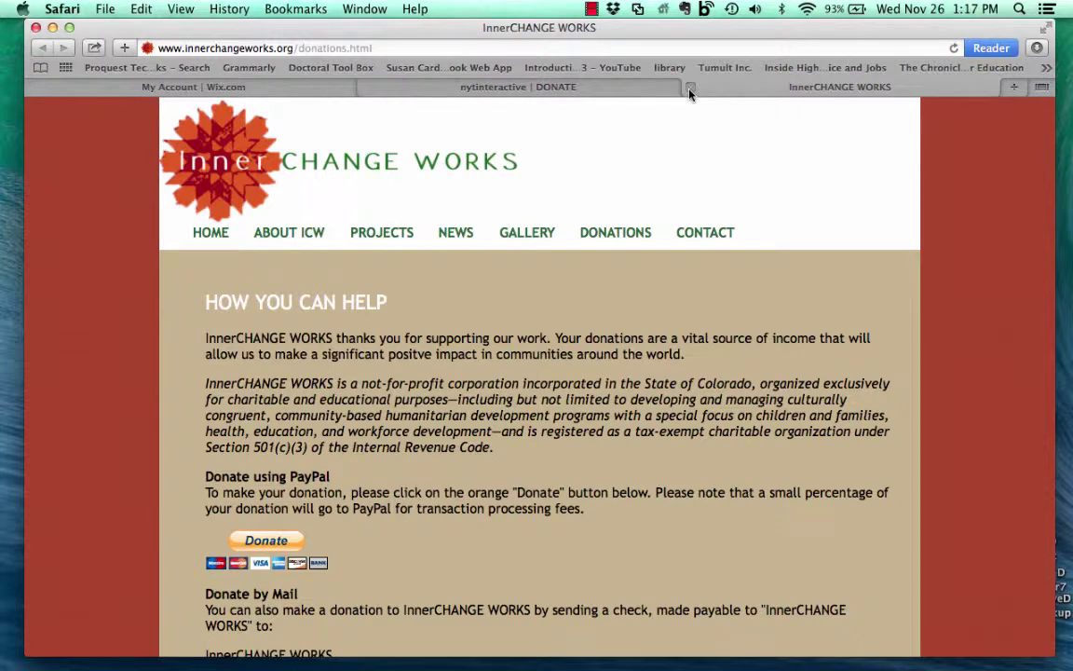
click(690, 88)
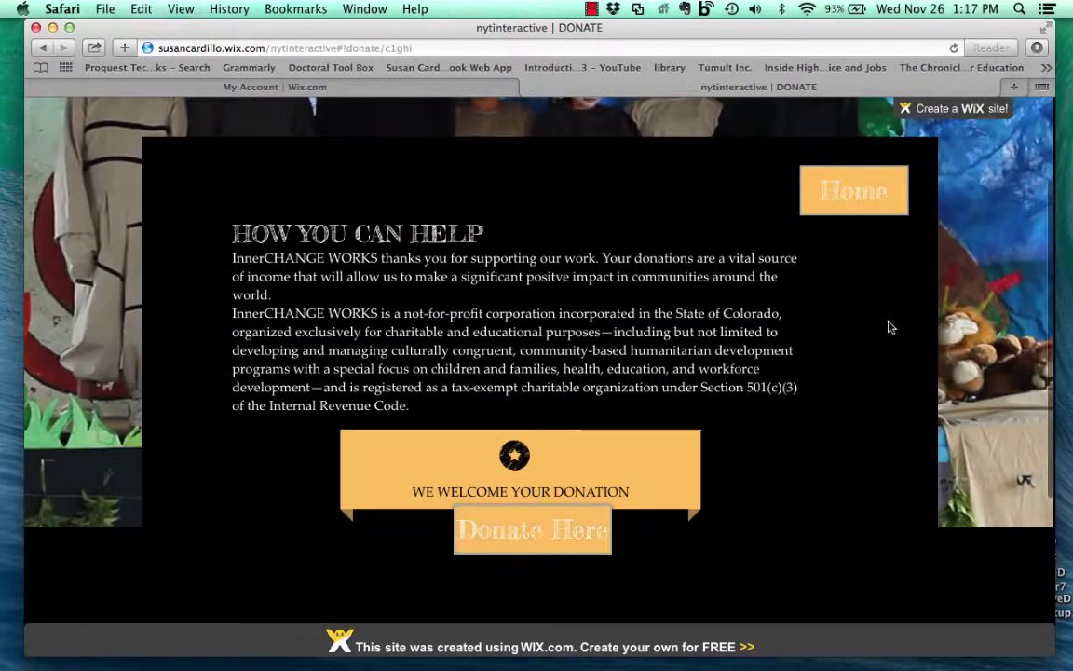
click(865, 199)
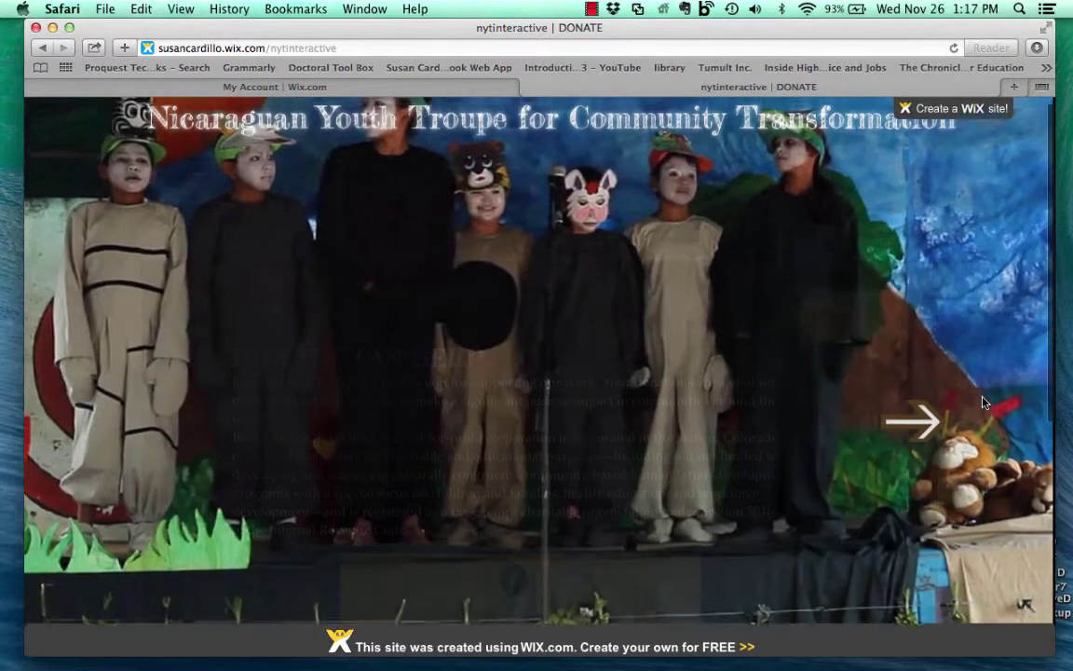
scroll(983, 402, down, 3)
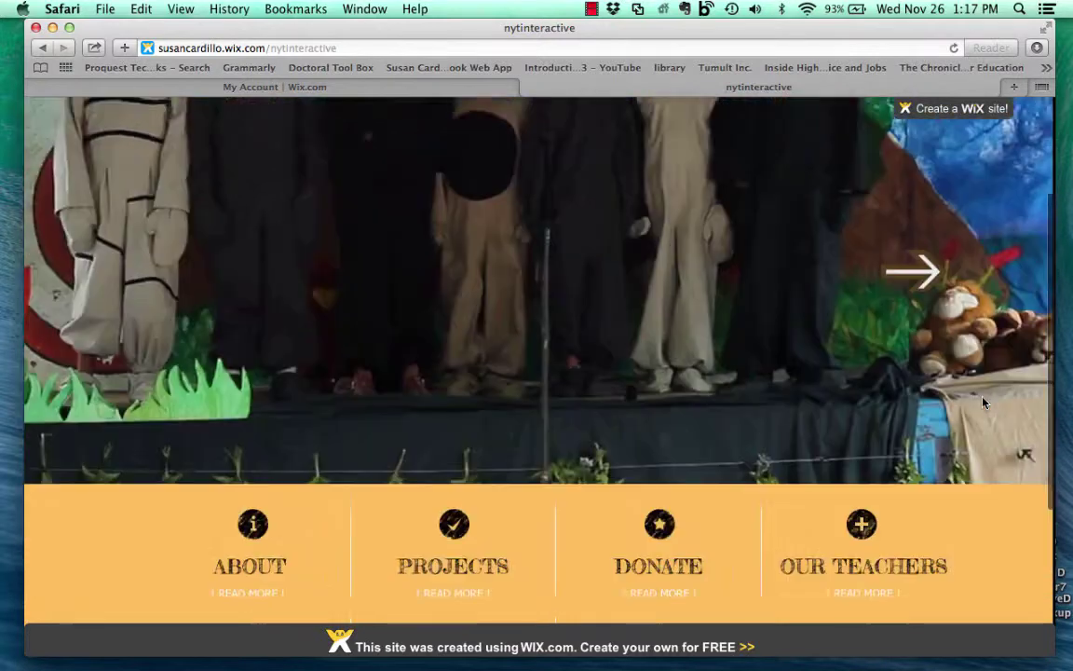
scroll(984, 403, down, 2)
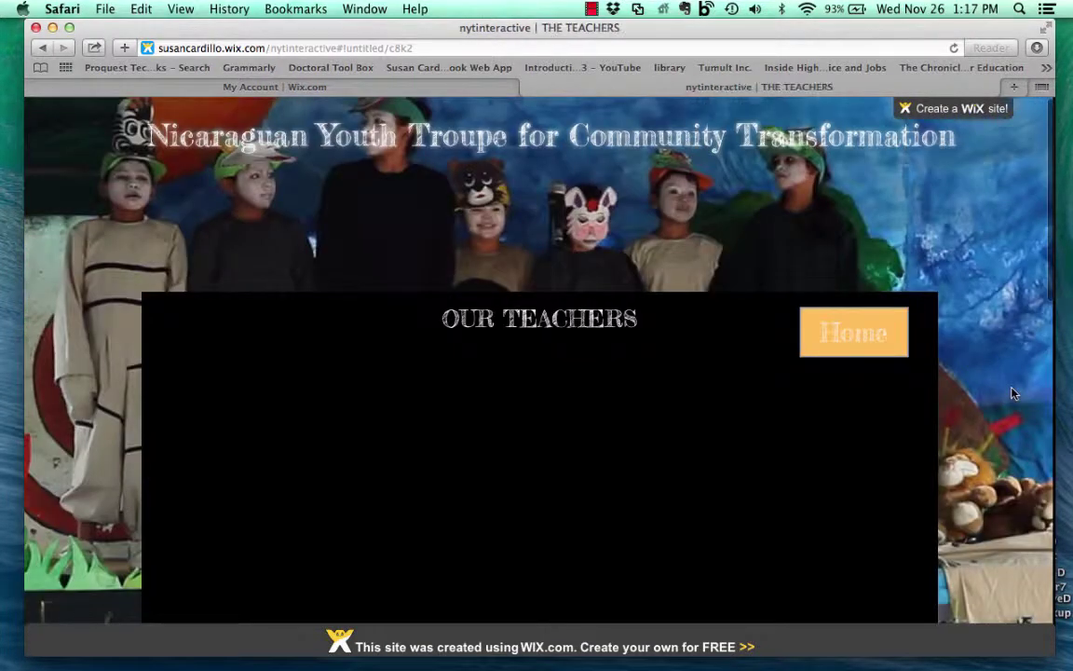
scroll(1013, 393, down, 4)
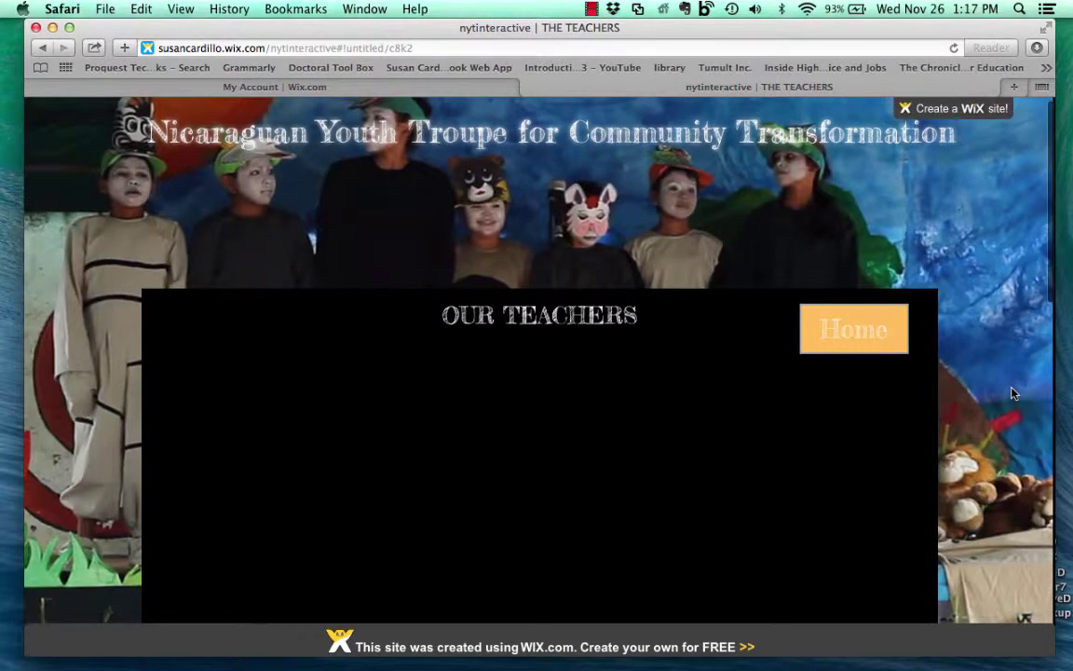
scroll(1013, 393, down, 4)
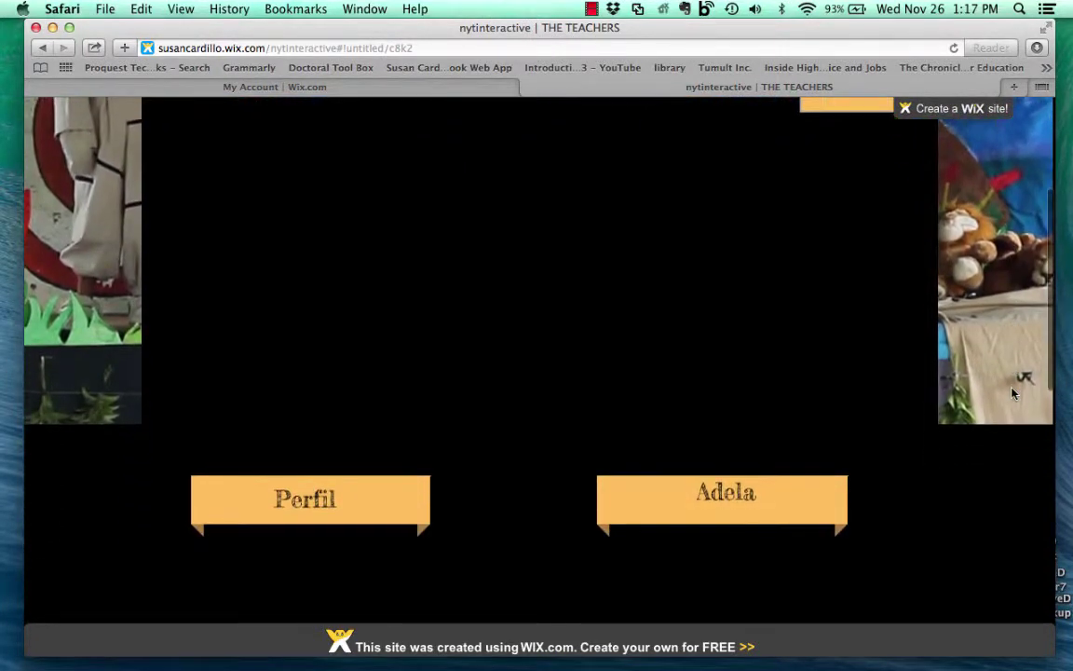
scroll(1013, 393, down, 5)
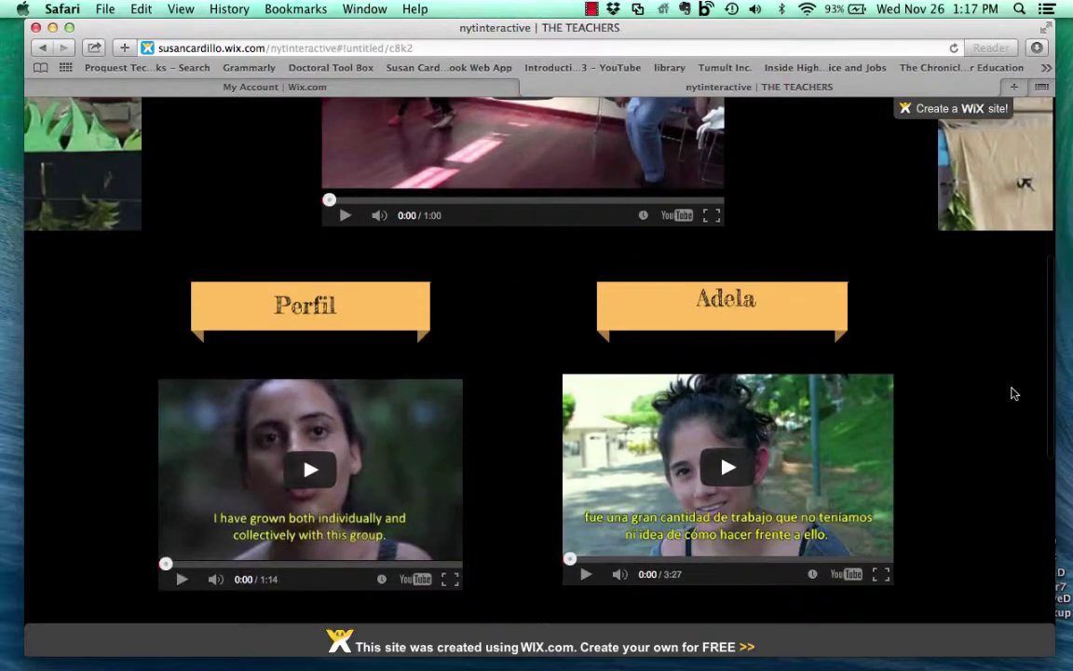
scroll(1013, 393, down, 6)
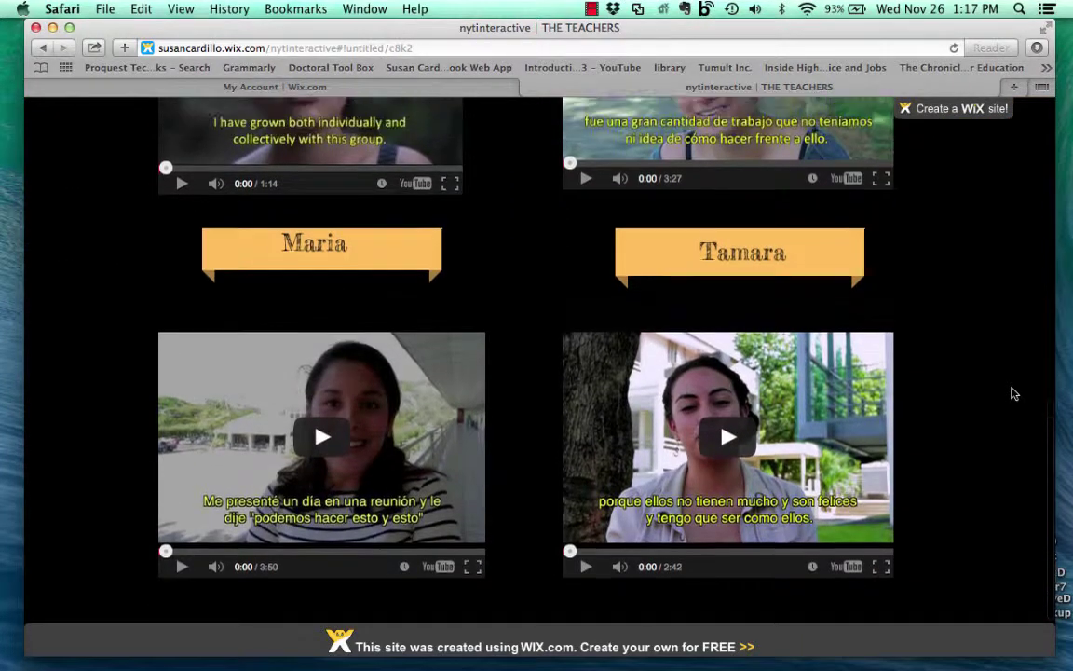
scroll(1013, 393, up, 5)
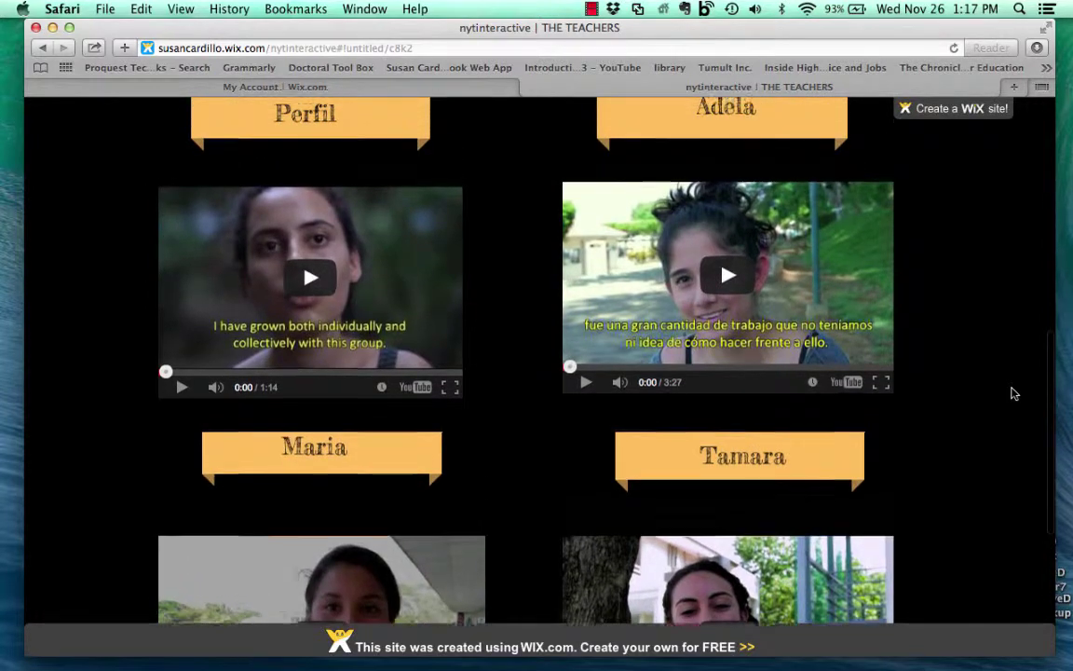
scroll(1014, 393, up, 5)
scroll(1014, 393, up, 7)
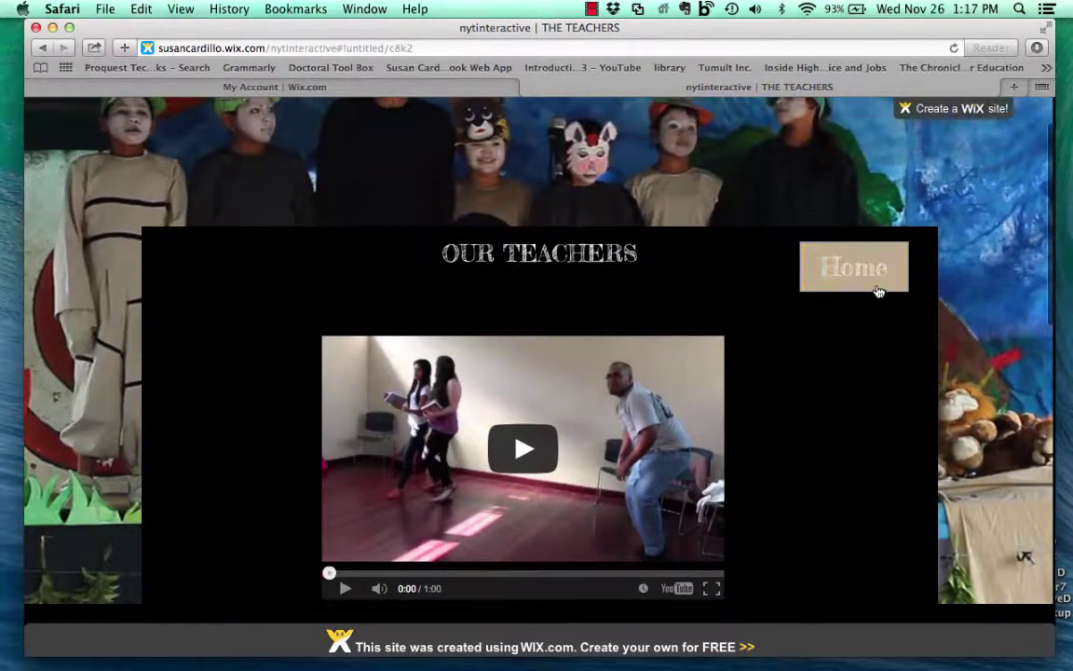
click(876, 284)
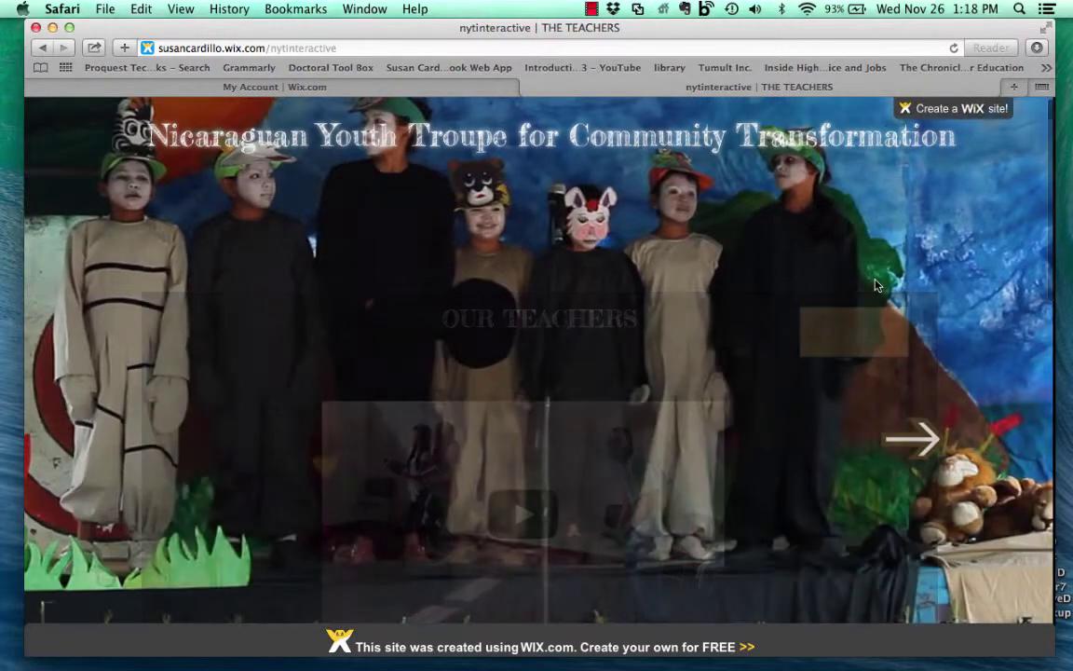